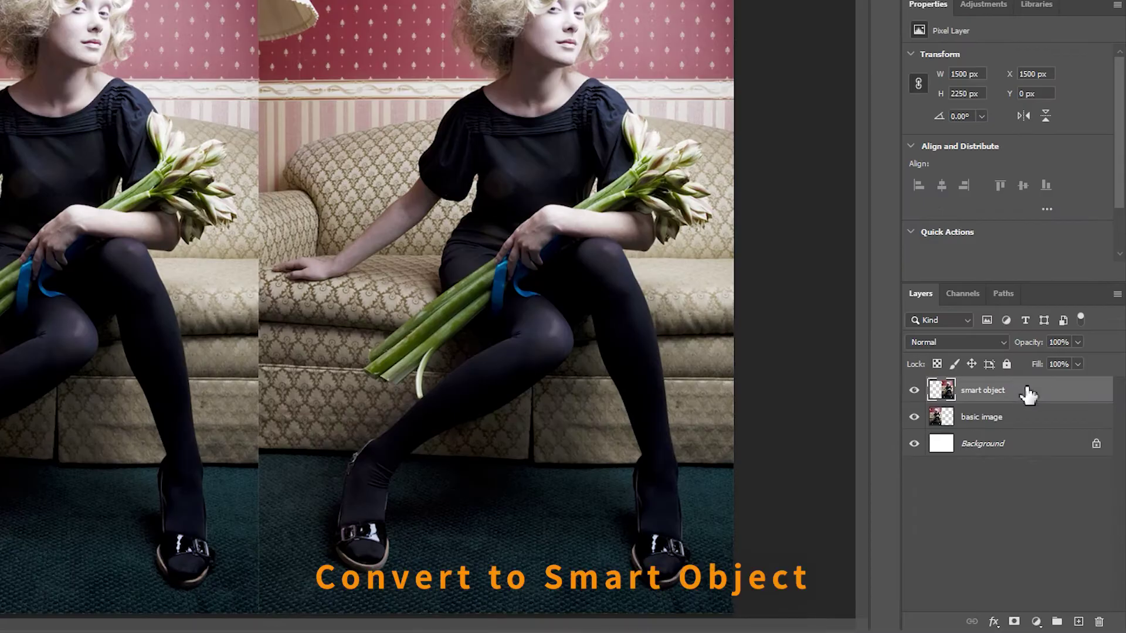
Convert the "smart object" layer to a Smart Object
right_click(1027, 392)
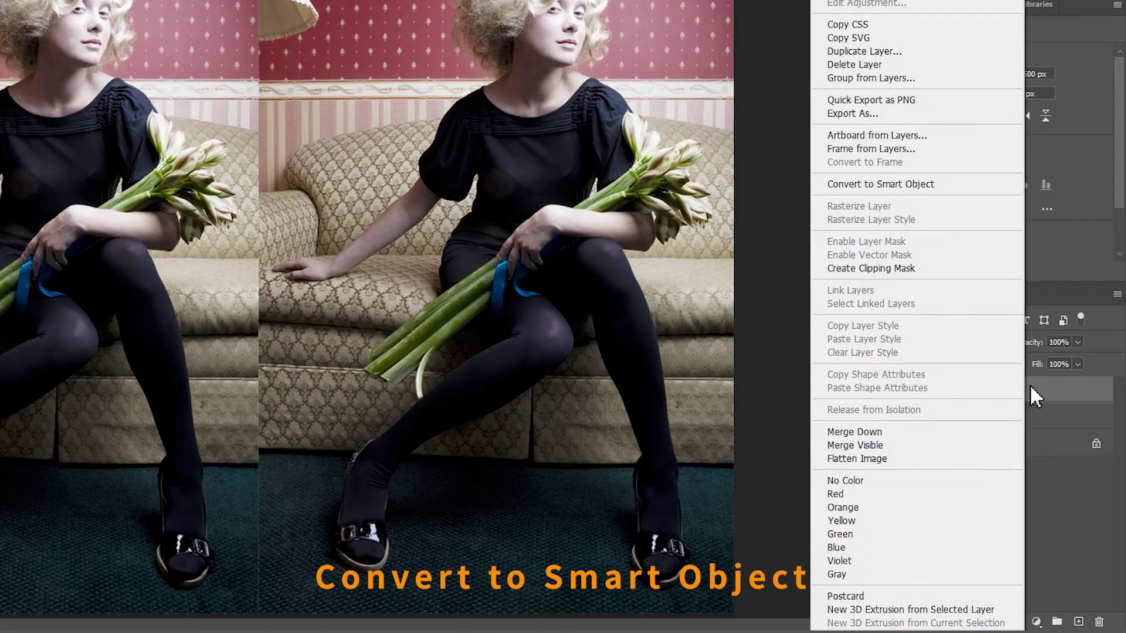
click(957, 185)
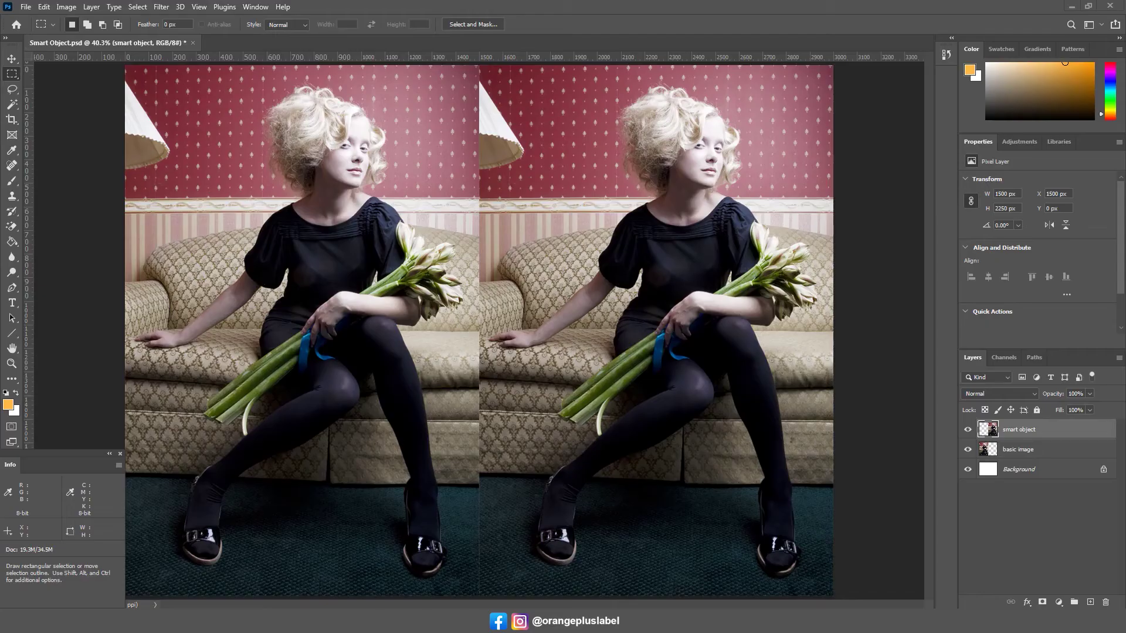
Shrink the "basic image" layer to about 15% toward the canvas's lower-left corner with Free Transform
key(alt+bracketleft)
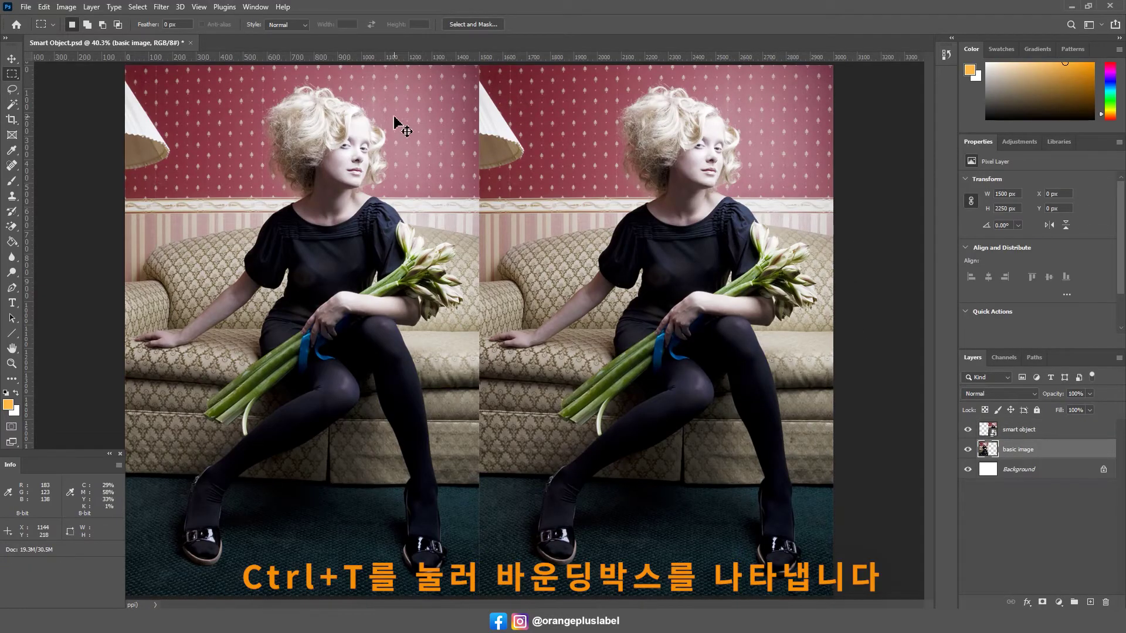
key(ctrl+t)
drag(478, 66, 179, 517)
key(Return)
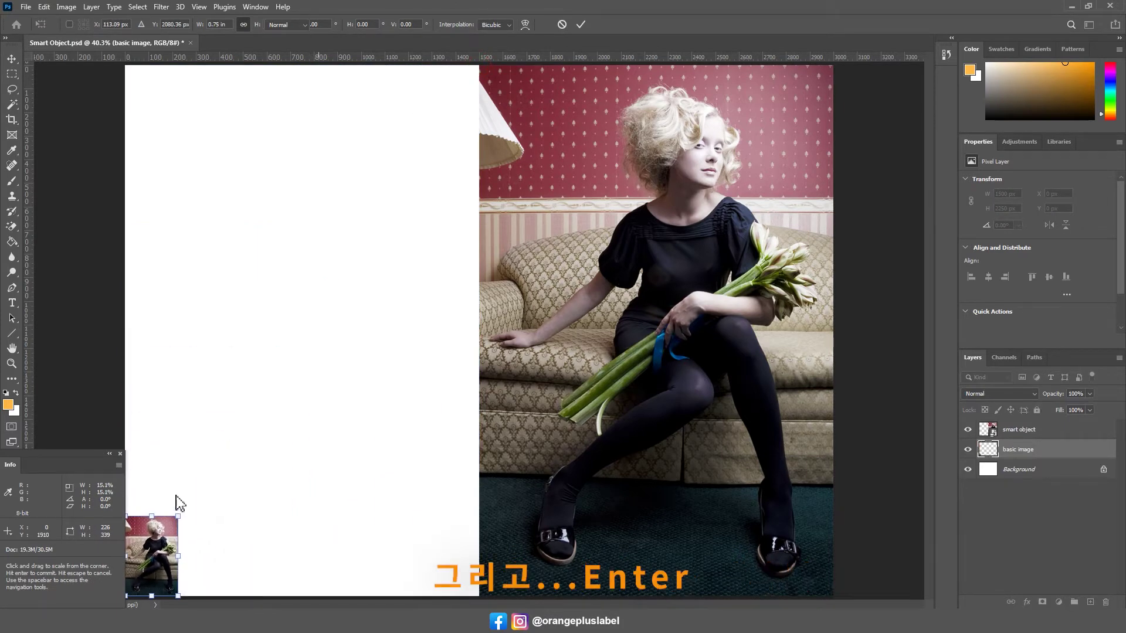
Scale the "basic image" layer back up to fill the left half of the canvas, about 1507 × 2261 px, and inspect the face
key(m)
key(ctrl+t)
drag(178, 517, 479, 65)
key(Return)
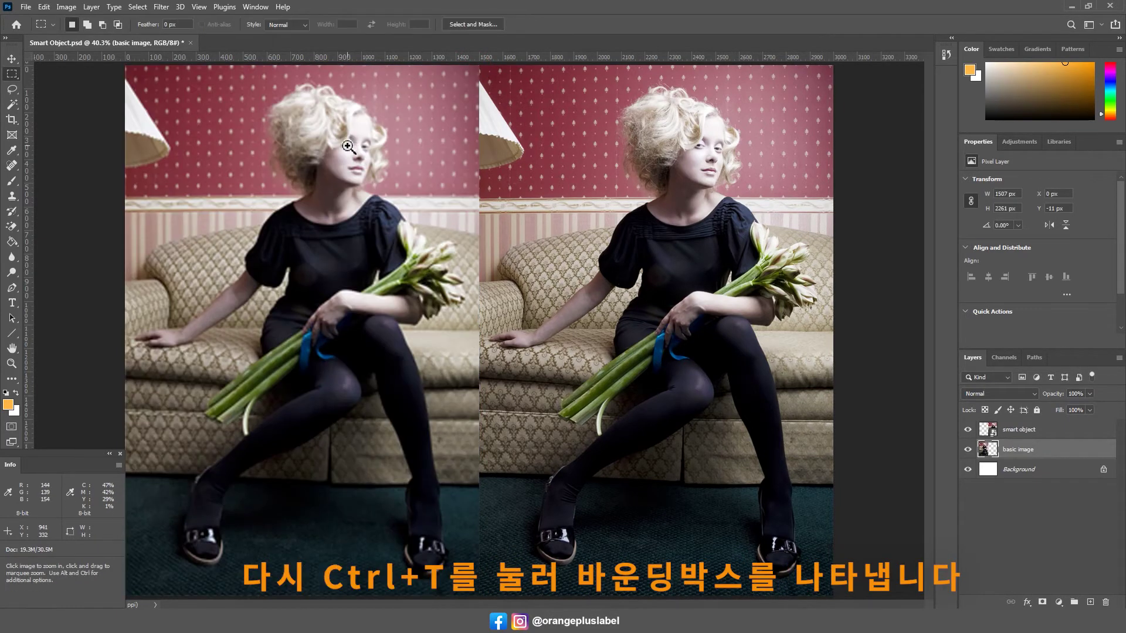
ctrl+click(346, 145)
drag(356, 154, 433, 257)
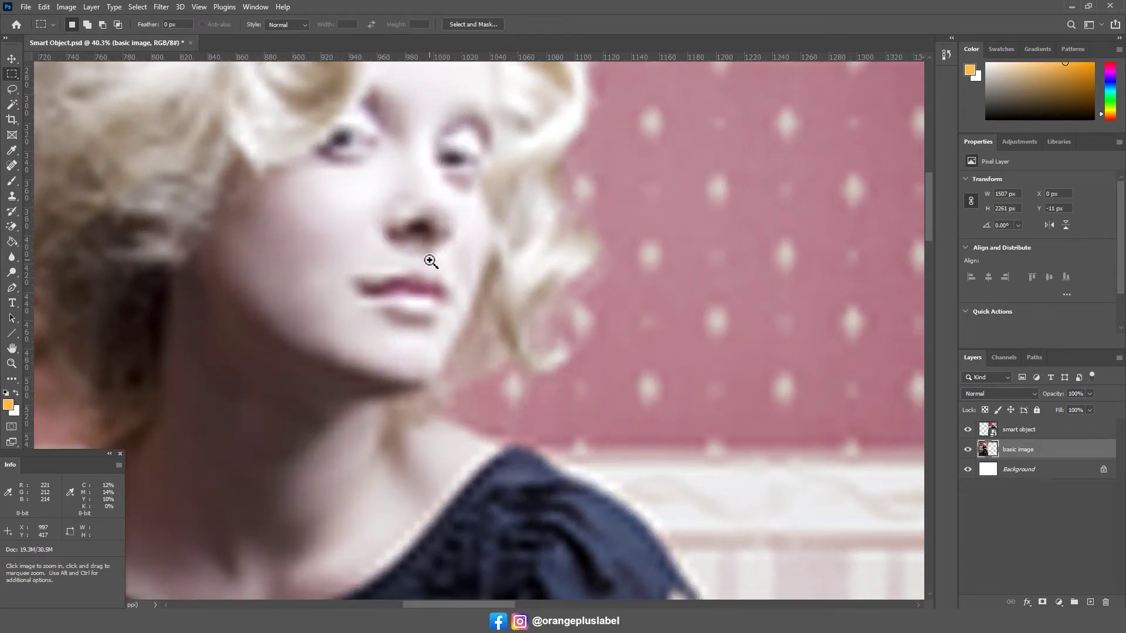
key(ctrl+0)
Shrink the "smart object" layer proportionally toward the lower-left corner of its half of the canvas
key(alt+bracketright)
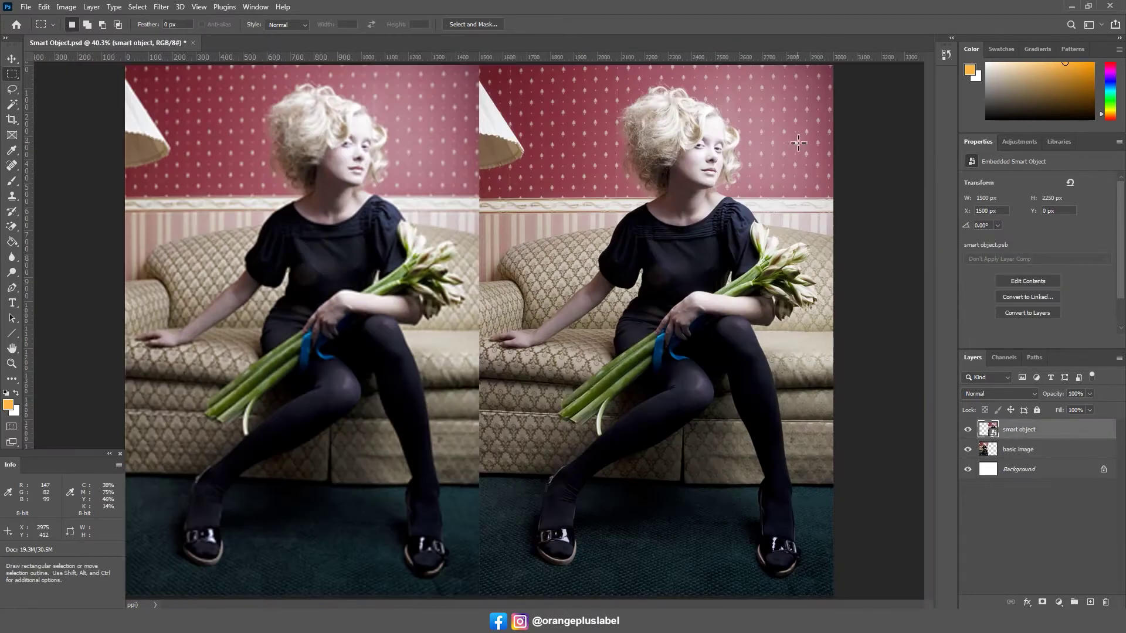
key(ctrl+t)
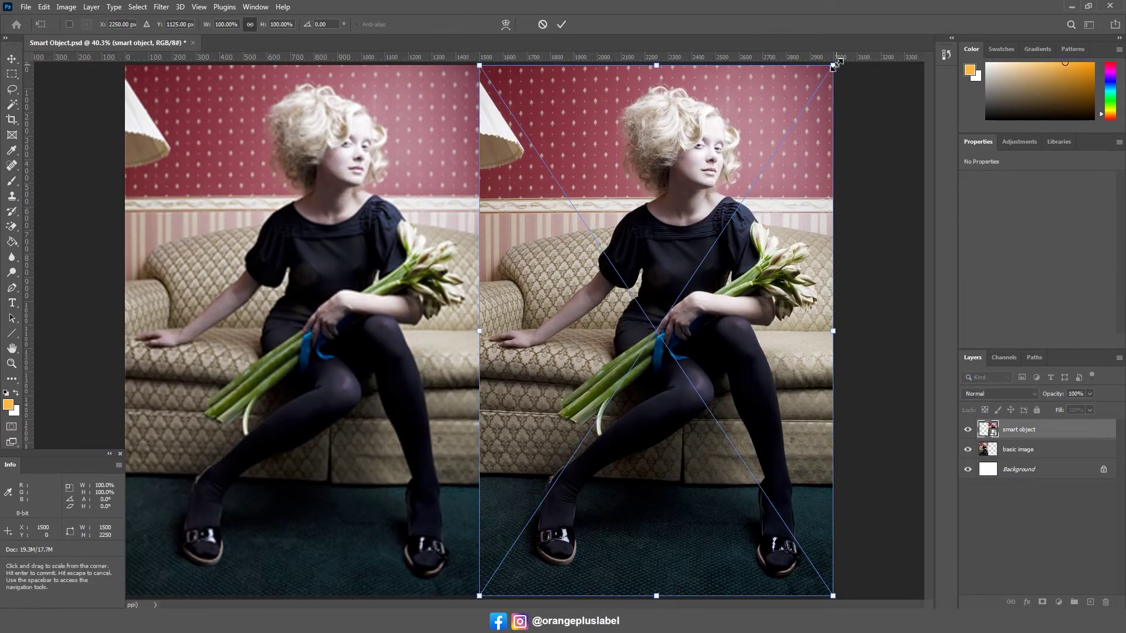
drag(833, 66, 653, 525)
key(Return)
Scale the "smart object" layer back up to fill the canvas's right half, about 1504 × 2256 px, and inspect the face
key(ctrl+t)
drag(527, 525, 832, 66)
key(Return)
key(z)
click(784, 326)
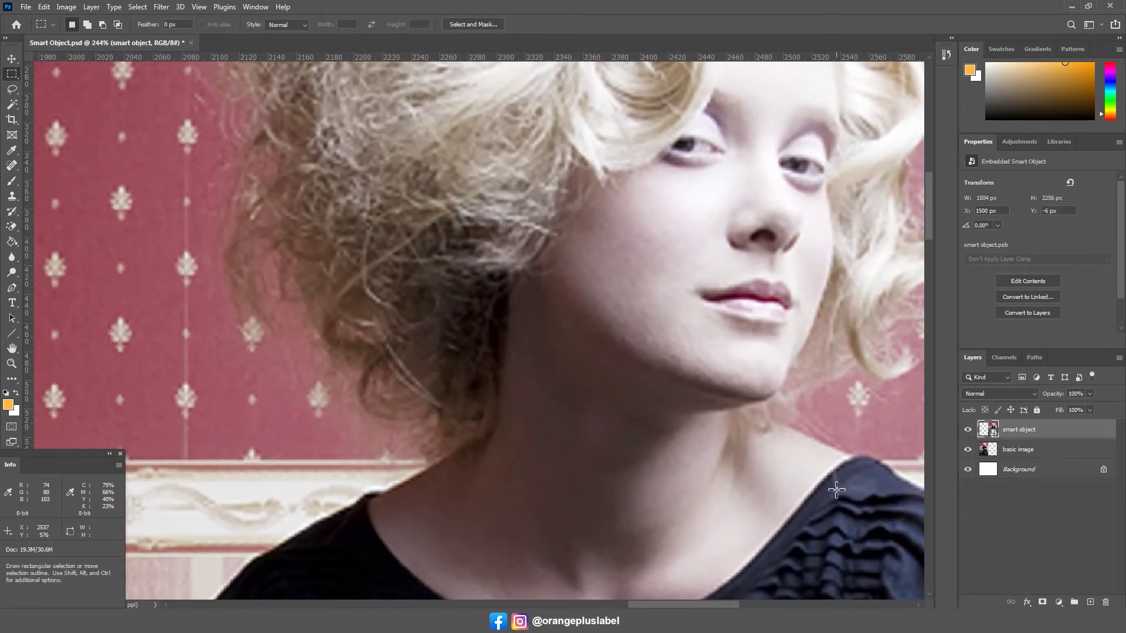
key(ctrl+minus)
key(ctrl+minus)
key(ctrl+minus)
key(ctrl+0)
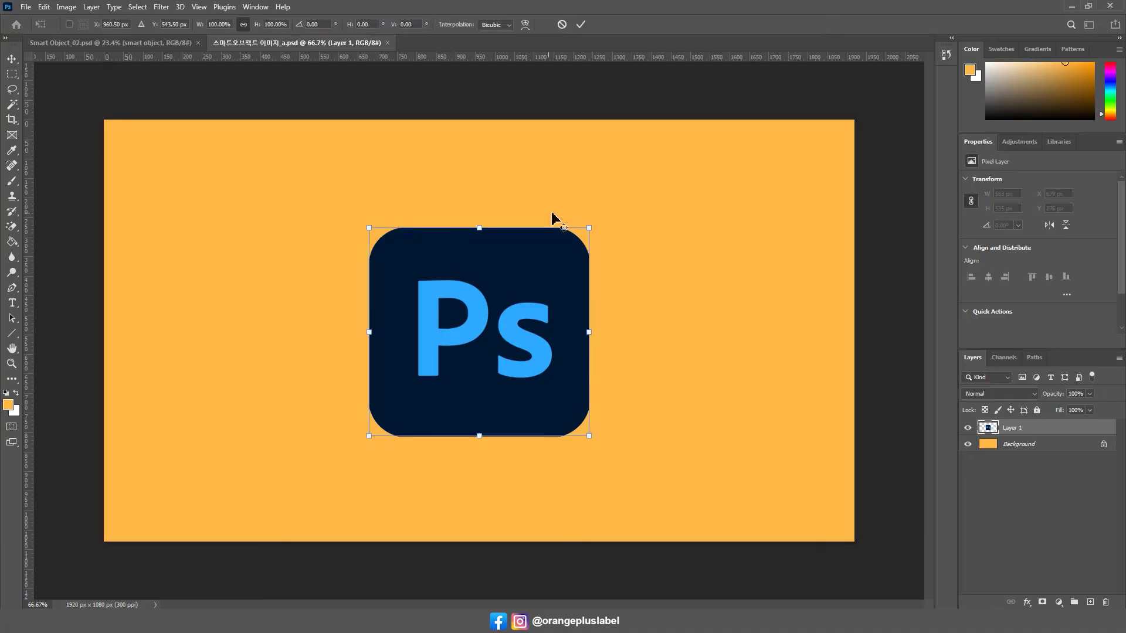
drag(480, 228, 406, 227)
drag(667, 436, 636, 443)
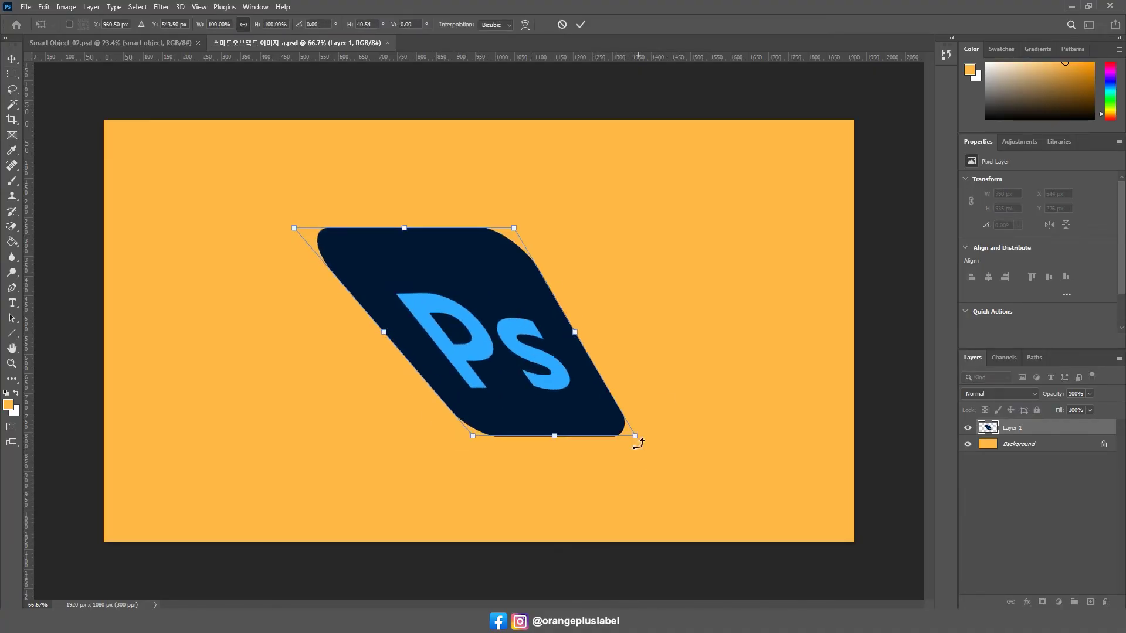
key(Escape)
Convert the Ps logo layer, Layer 1, to a Smart Object
right_click(1050, 427)
click(998, 281)
Skew the Ps logo Smart Object with Free Transform and reposition its corners freely into different distorted shapes
key(ctrl+t)
drag(479, 227, 446, 229)
drag(698, 231, 653, 346)
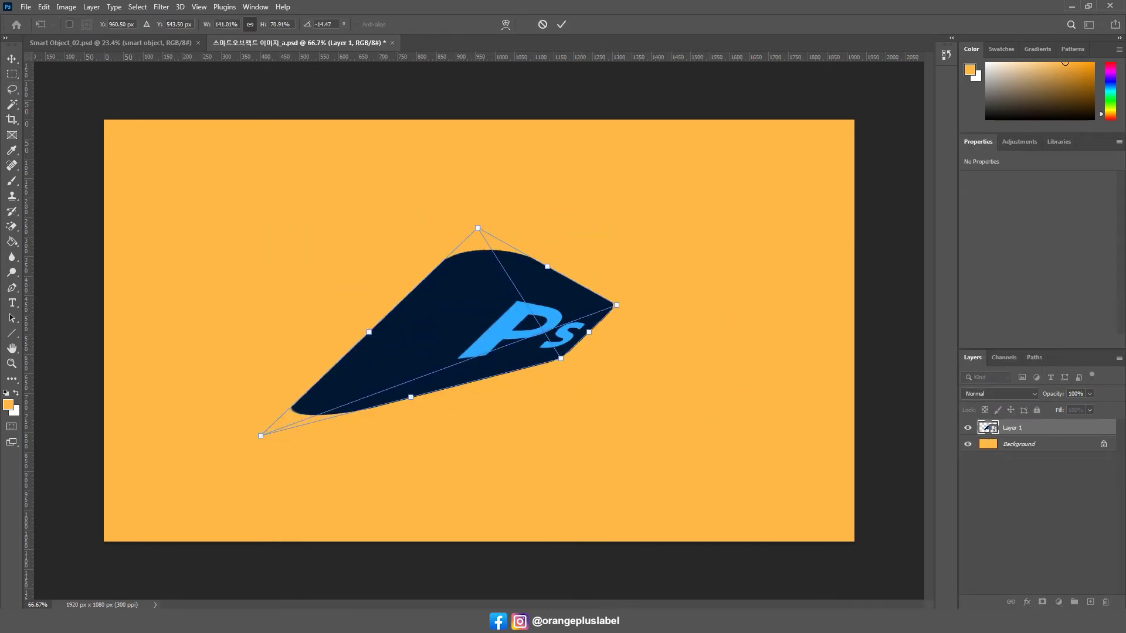
drag(617, 311, 568, 319)
drag(561, 362, 638, 439)
drag(573, 279, 634, 219)
drag(478, 229, 340, 201)
drag(634, 219, 586, 205)
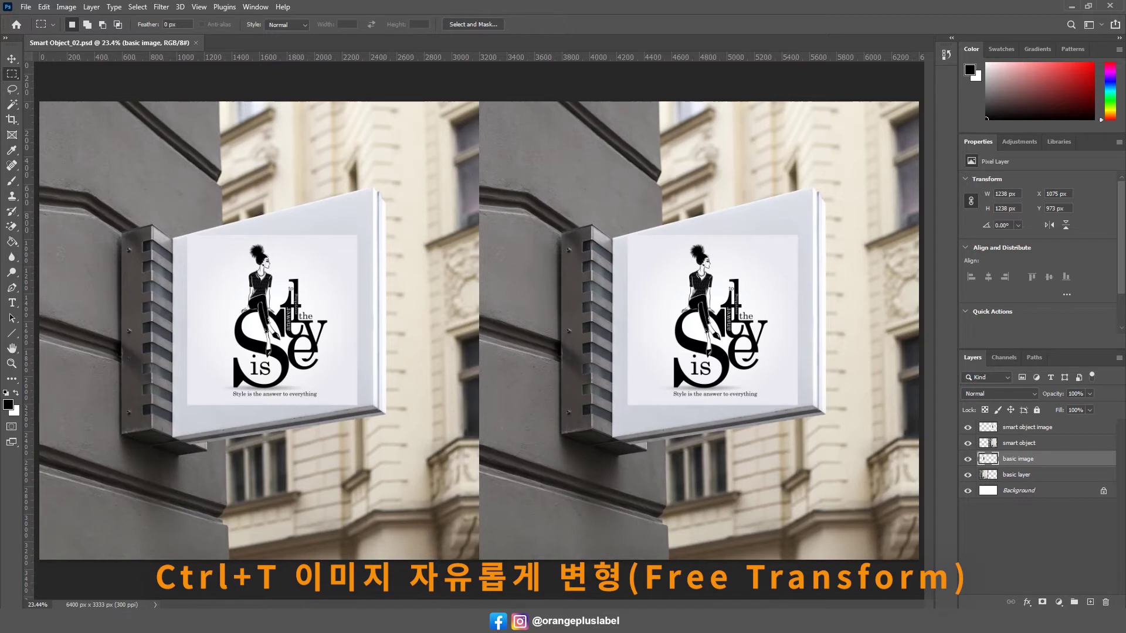
Distort the "basic image" artwork with Free Transform so its four corners follow the face of the left signboard
key(ctrl+t)
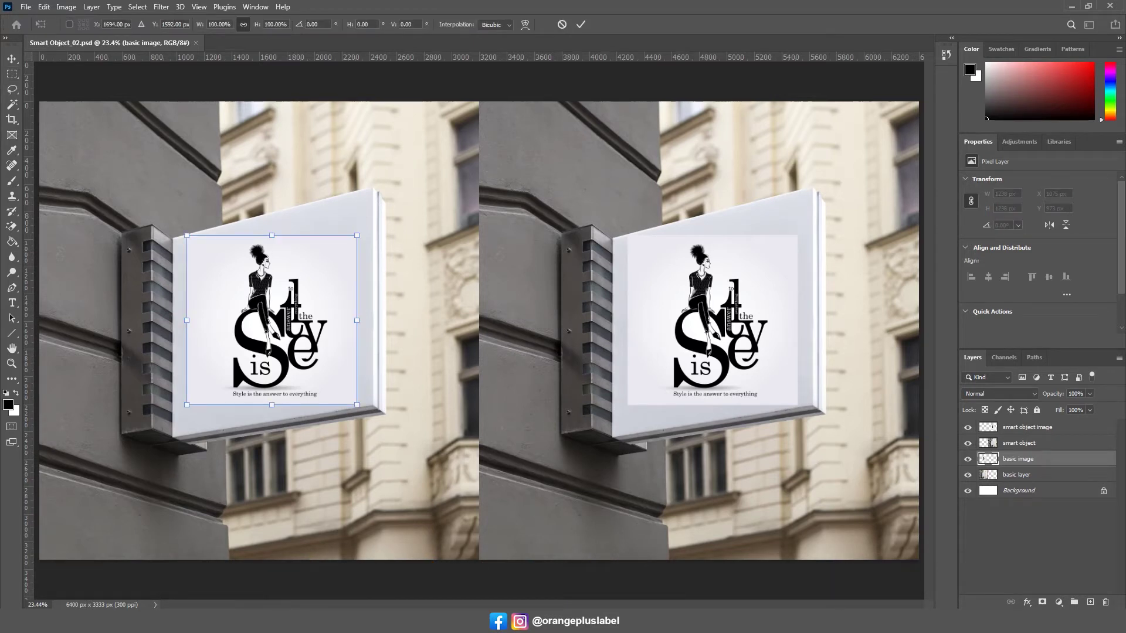
click(356, 235)
drag(356, 235, 366, 196)
drag(187, 235, 180, 243)
drag(187, 406, 179, 426)
drag(357, 405, 365, 401)
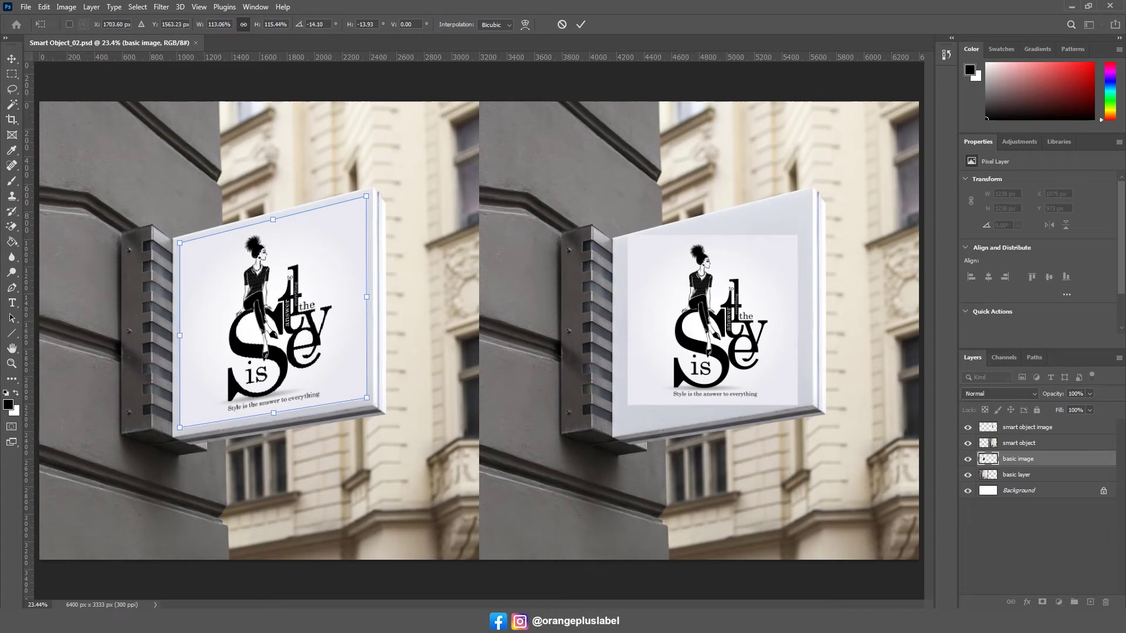
Convert the "smart object image" layer to a Smart Object
click(1064, 428)
right_click(1067, 429)
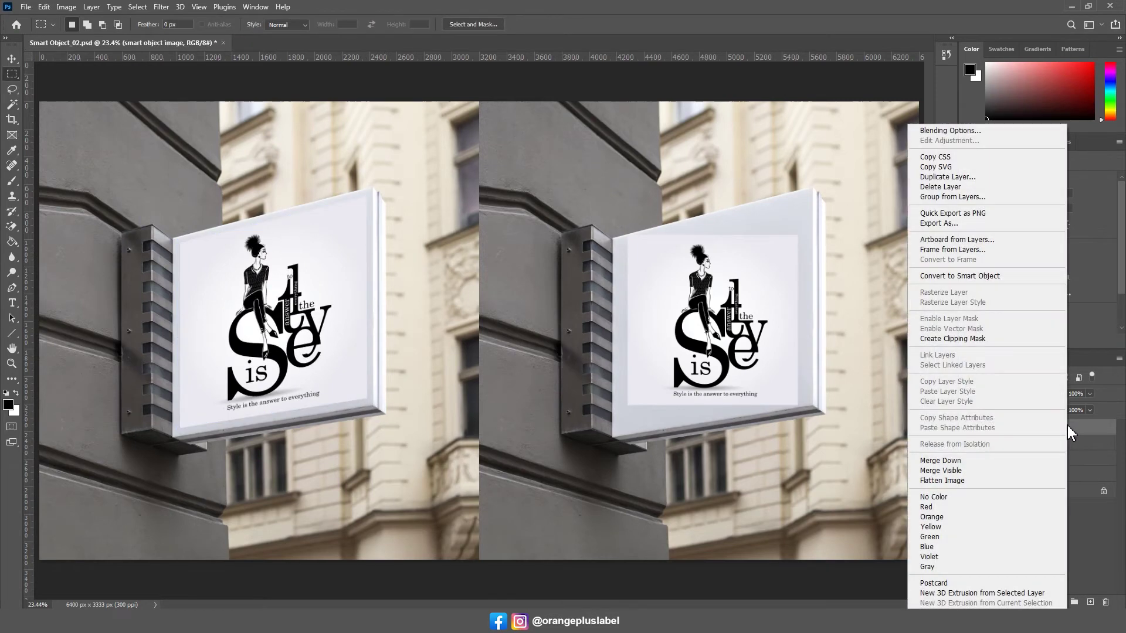
click(1011, 275)
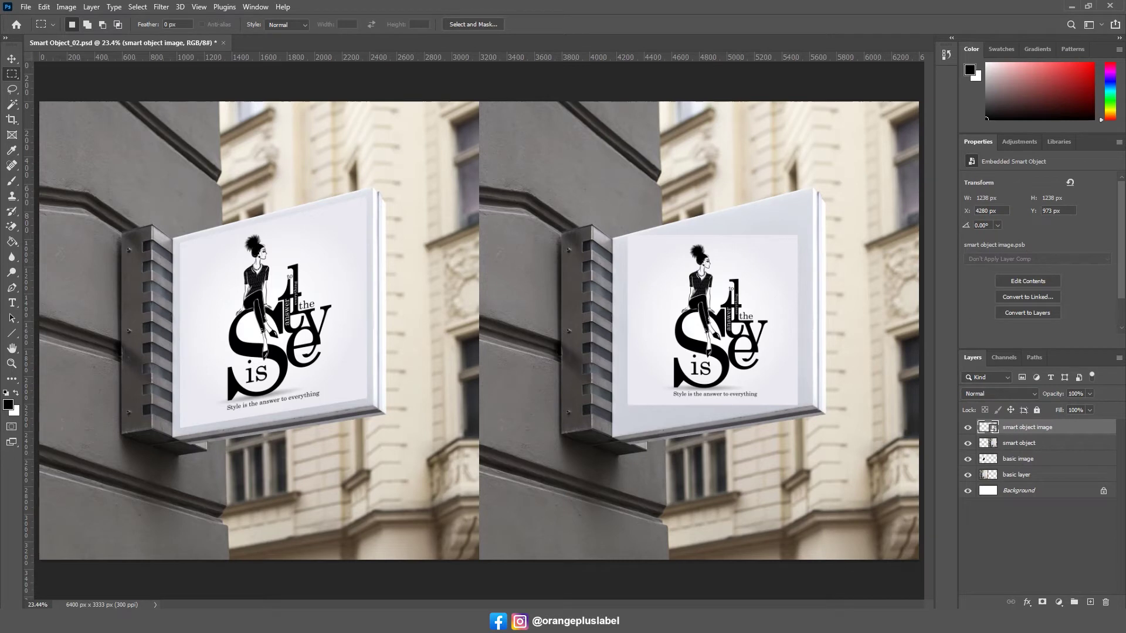
Distort the "smart object image" artwork so its four corners follow the face of the right signboard, and apply the transform
key(ctrl+t)
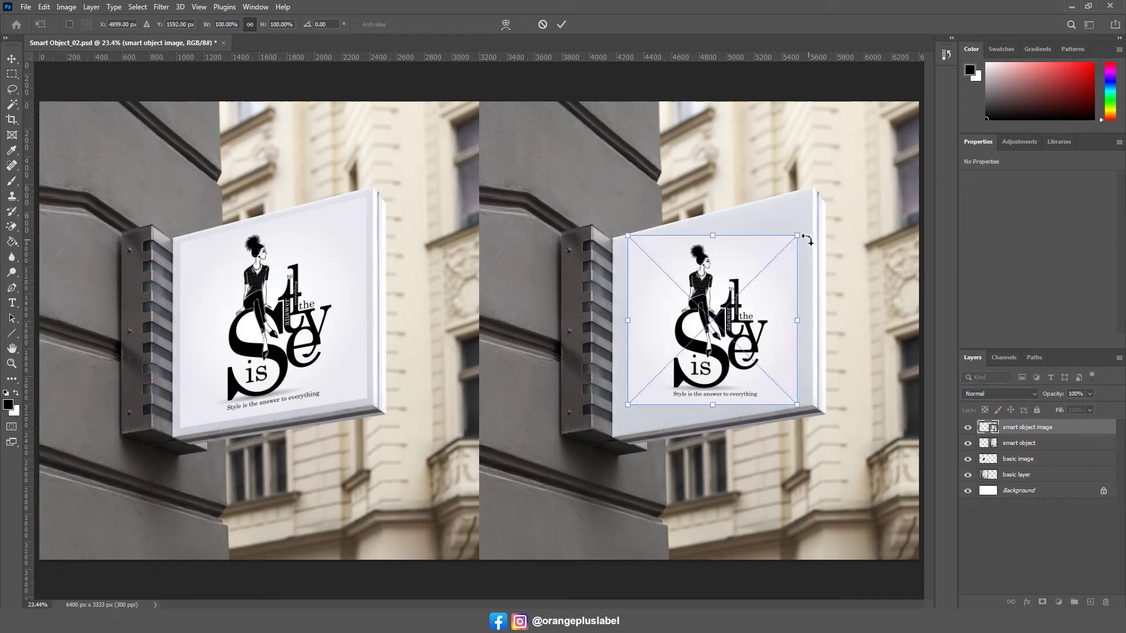
drag(797, 235, 806, 197)
drag(628, 235, 621, 244)
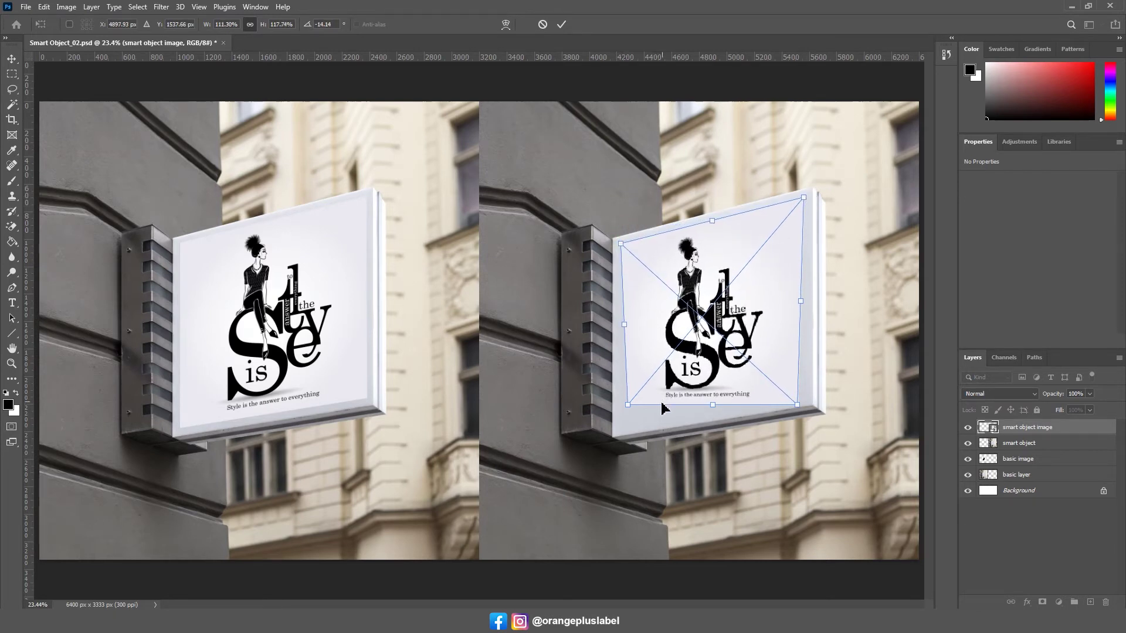
drag(628, 405, 621, 426)
drag(797, 405, 805, 400)
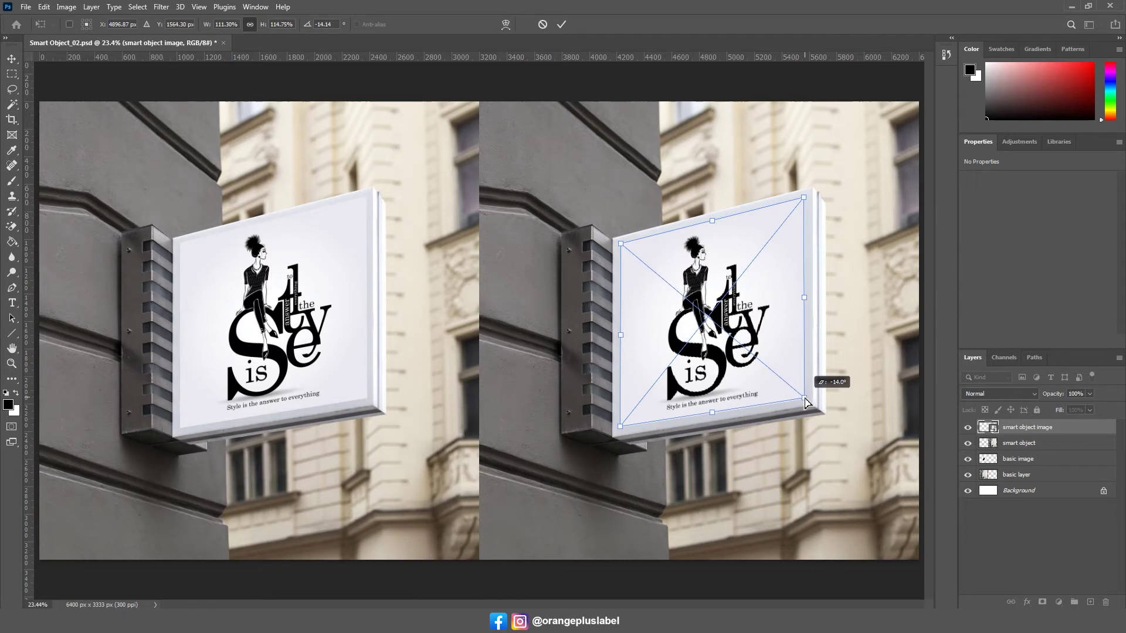
key(Return)
key(m)
Transform the "basic image" layer again, pulling its corners out of line with the left signboard, and apply the distortion
click(989, 460)
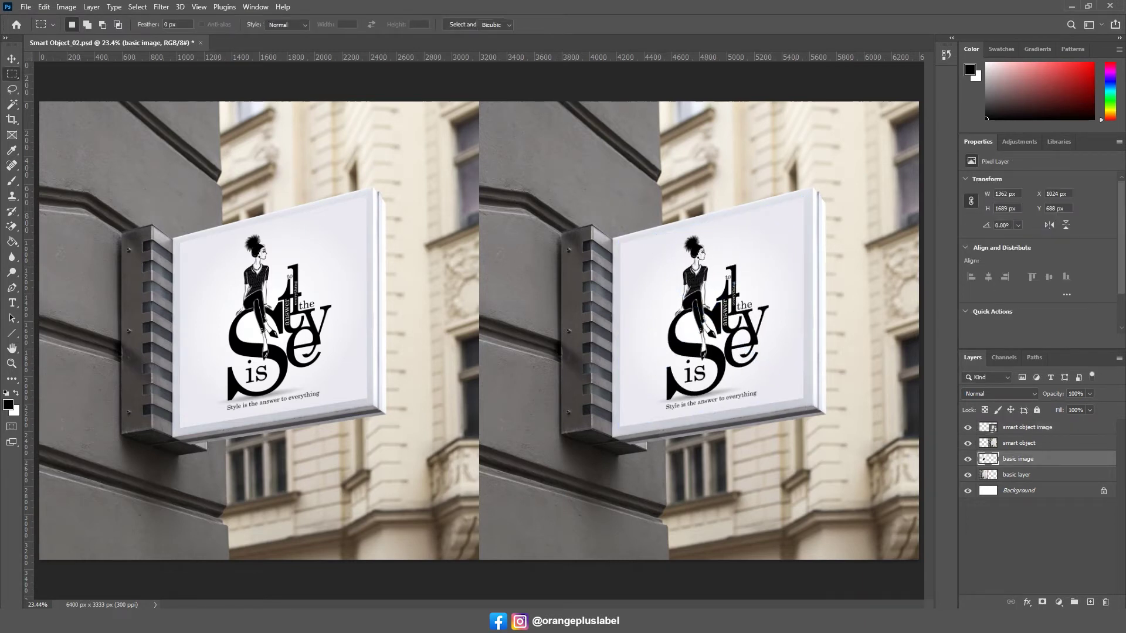
key(ctrl+t)
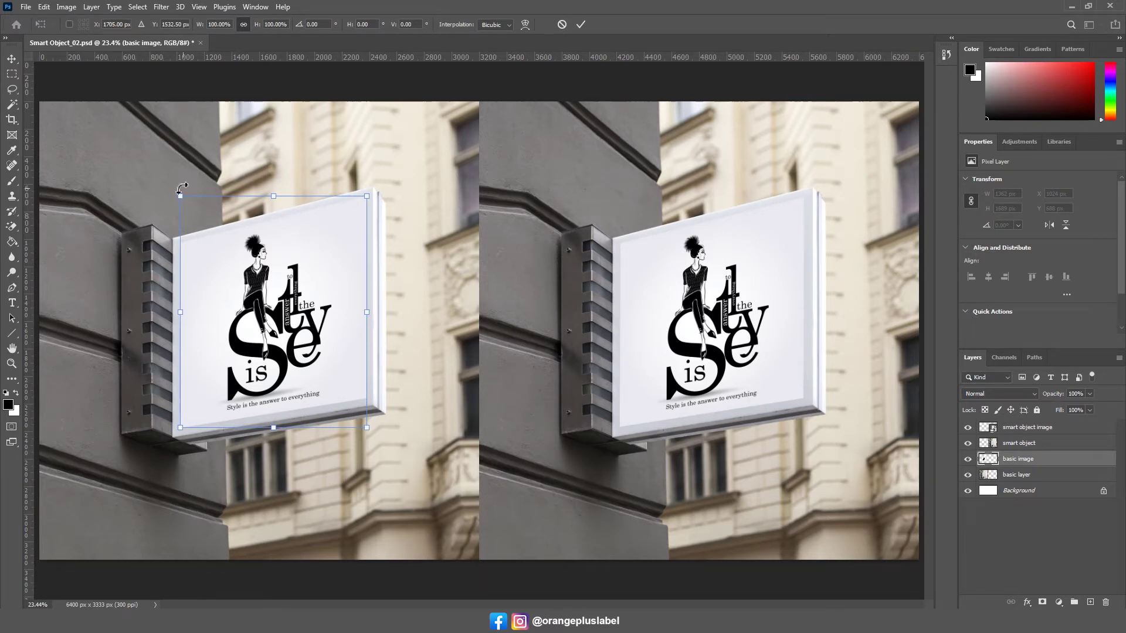
drag(180, 196, 168, 154)
drag(183, 431, 165, 434)
mouse_move(367, 196)
mouse_down()
mouse_move(387, 214)
mouse_move(369, 213)
mouse_up()
drag(366, 428, 364, 465)
drag(170, 159, 151, 210)
drag(365, 452, 415, 404)
key(Return)
Try to refit the distorted "basic image" artwork to the left signboard by repositioning its four transform corners
key(ctrl+t)
drag(153, 216, 177, 241)
drag(416, 209, 434, 173)
drag(416, 440, 349, 437)
drag(149, 439, 178, 426)
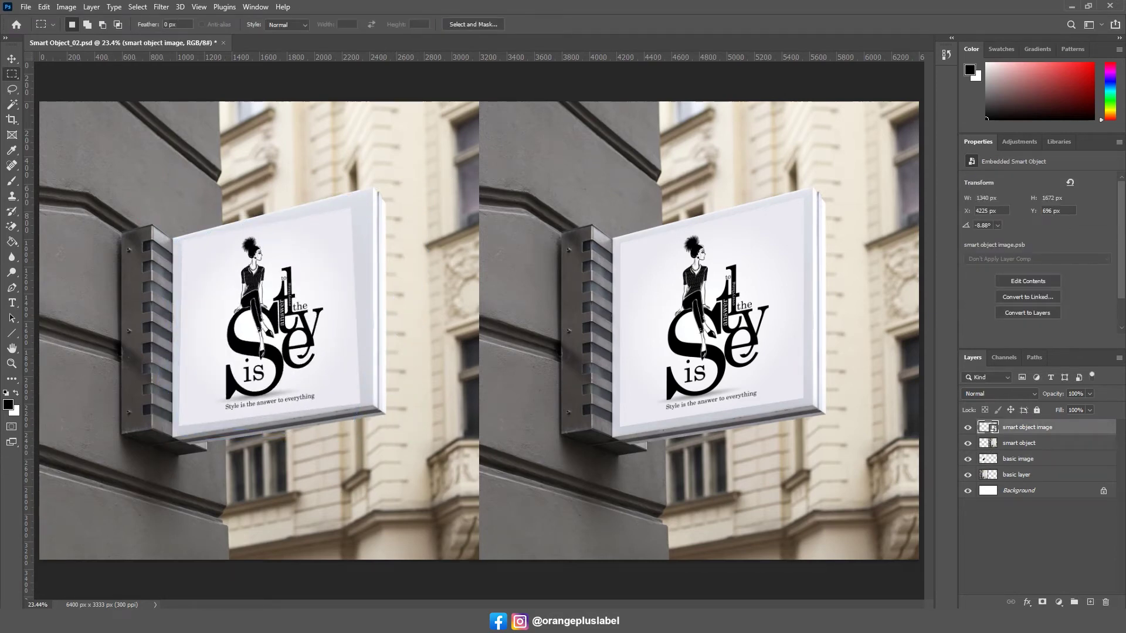
Transform the "smart object image" layer again, moving its four corners out of line with the right signboard
key(ctrl+t)
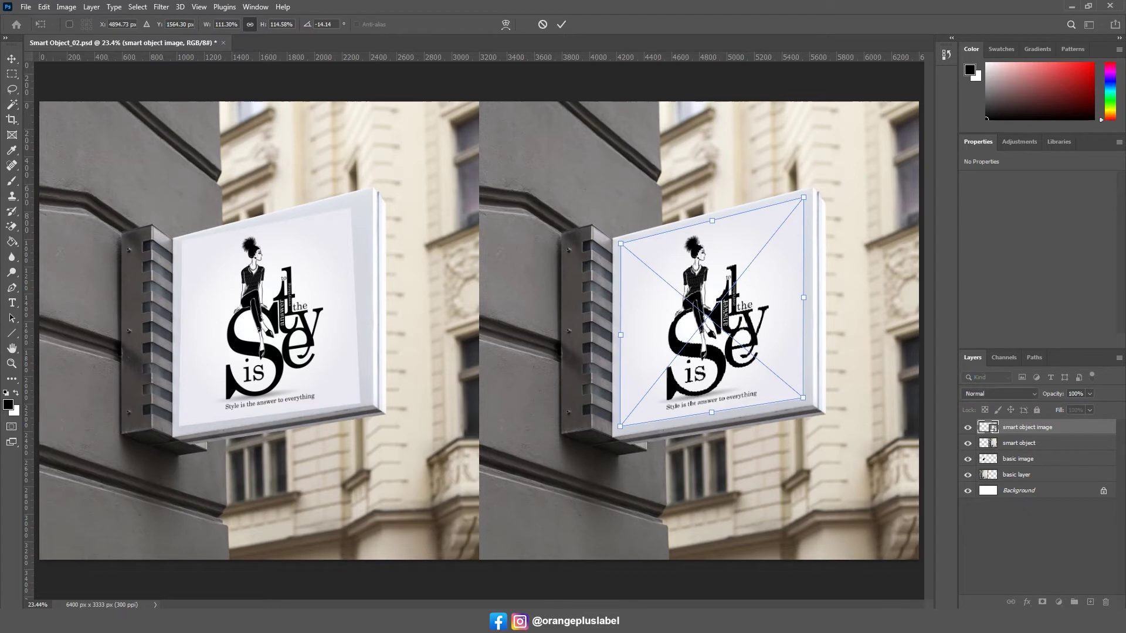
drag(620, 243, 613, 210)
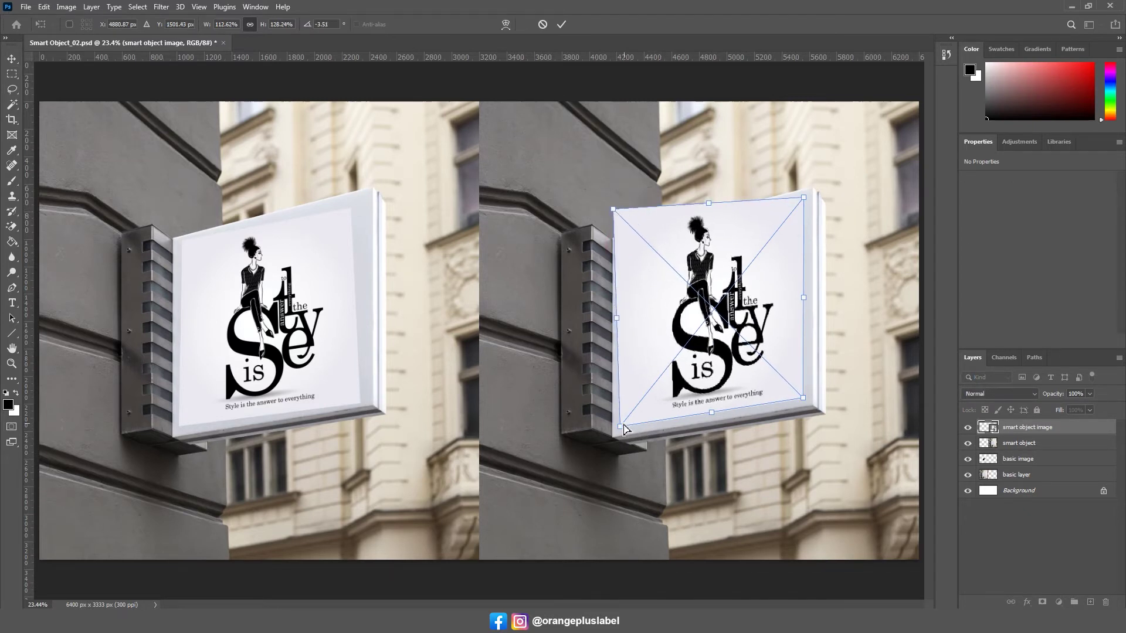
drag(620, 427, 609, 430)
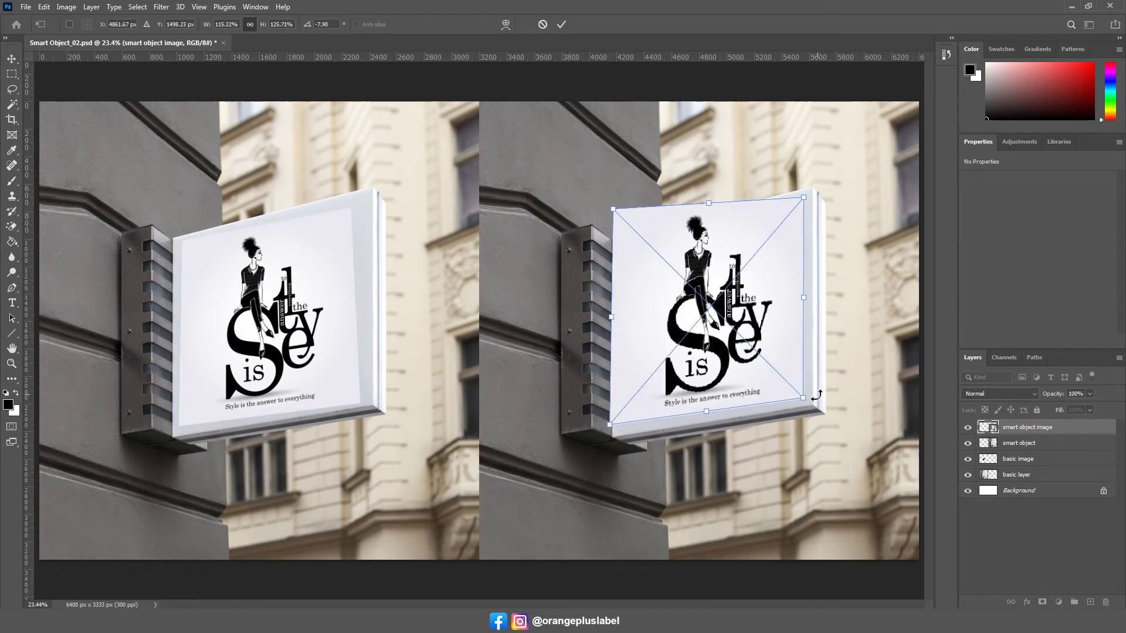
drag(804, 398, 815, 419)
drag(805, 200, 819, 212)
drag(610, 424, 612, 420)
drag(810, 417, 816, 414)
drag(613, 209, 611, 212)
drag(815, 415, 814, 417)
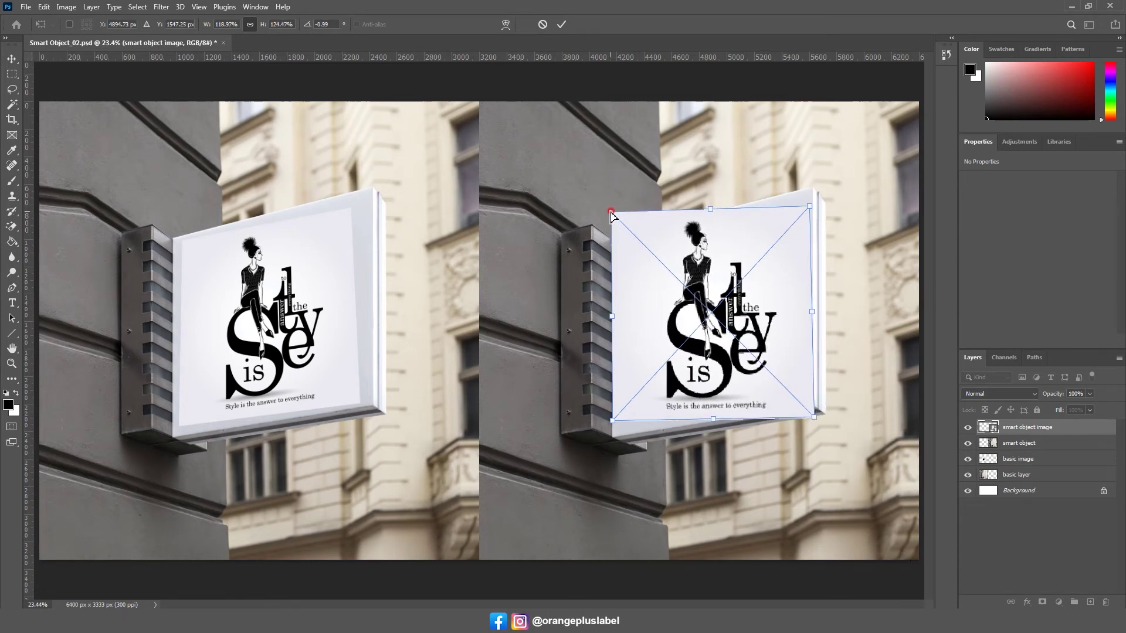
Realign the four corners of the "smart object image" artwork with the right signboard's face and apply the transform
drag(612, 215, 620, 245)
drag(809, 208, 804, 202)
drag(814, 417, 804, 396)
drag(613, 421, 620, 424)
key(Return)
key(m)
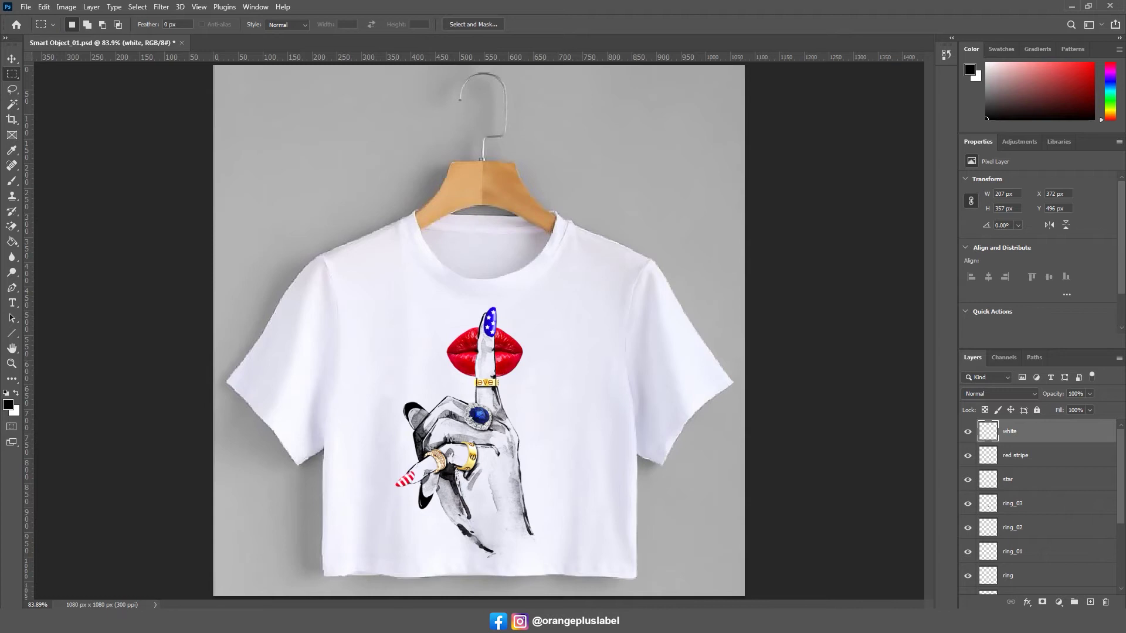
Convert all the T-shirt artwork layers from "white" down to "lip" into a single Smart Object
scroll(1060, 492, down, 5)
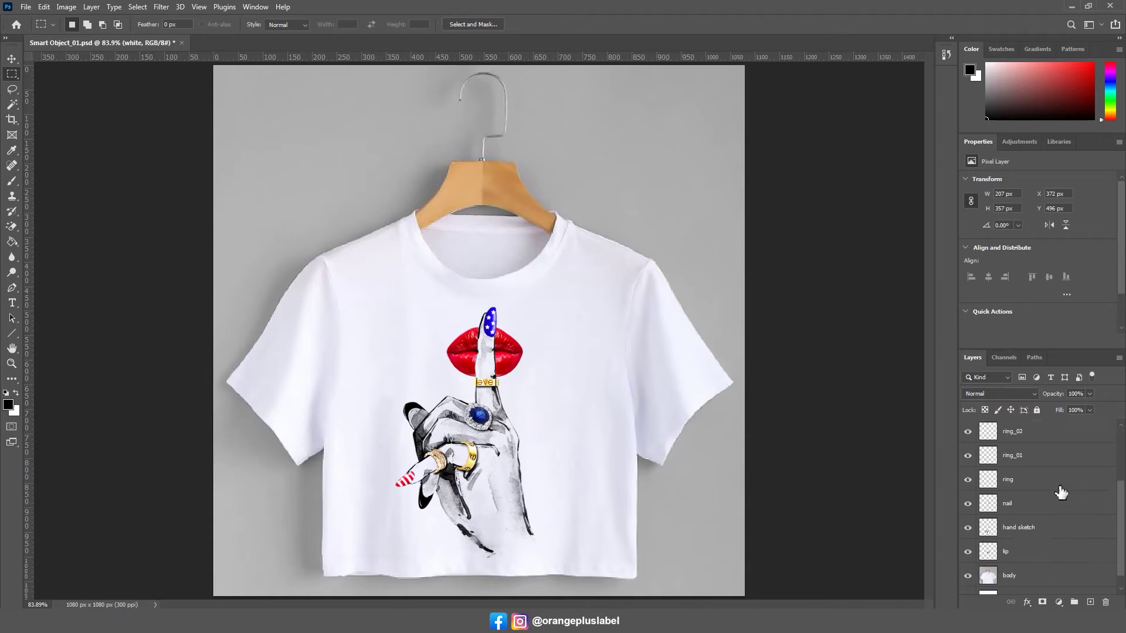
scroll(1059, 493, up, 5)
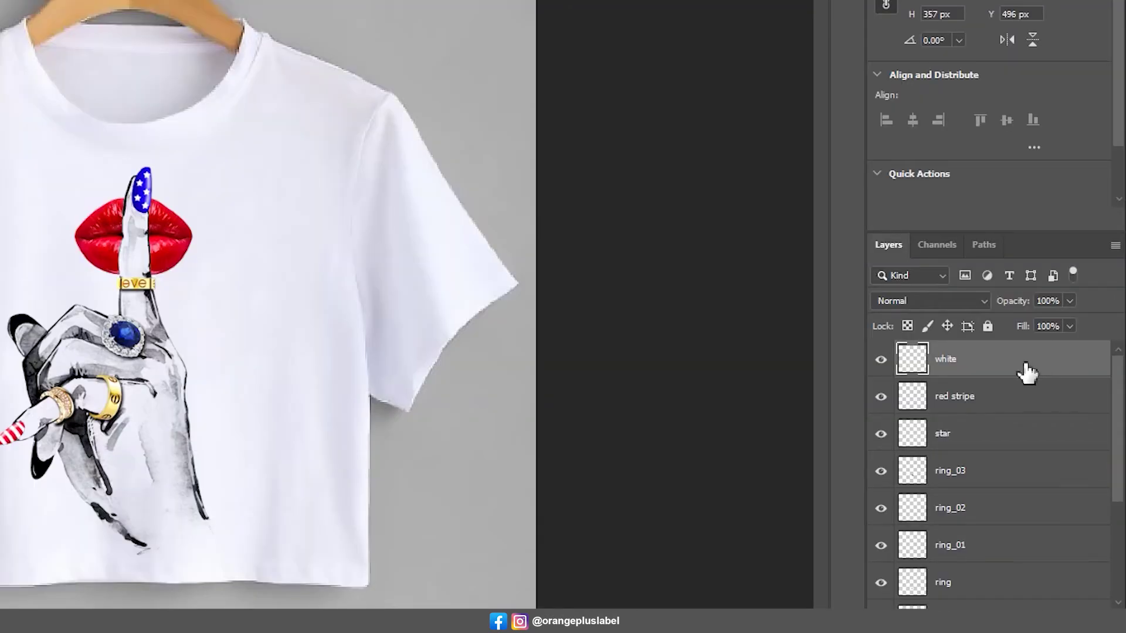
scroll(1061, 446, down, 4)
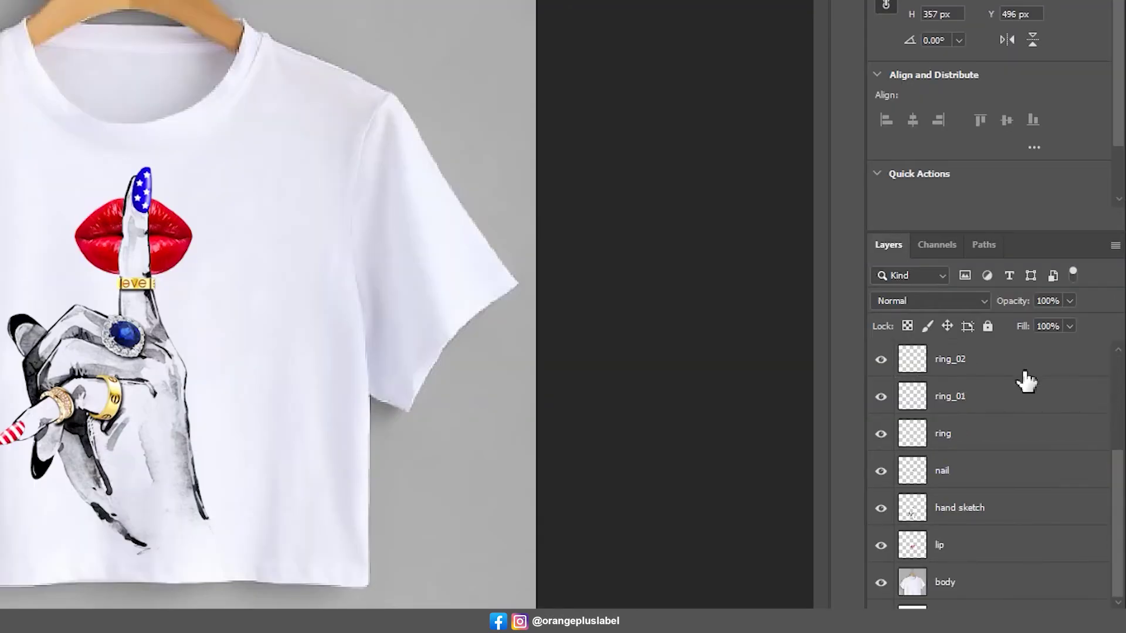
scroll(1025, 382, down, 1)
scroll(1036, 373, up, 5)
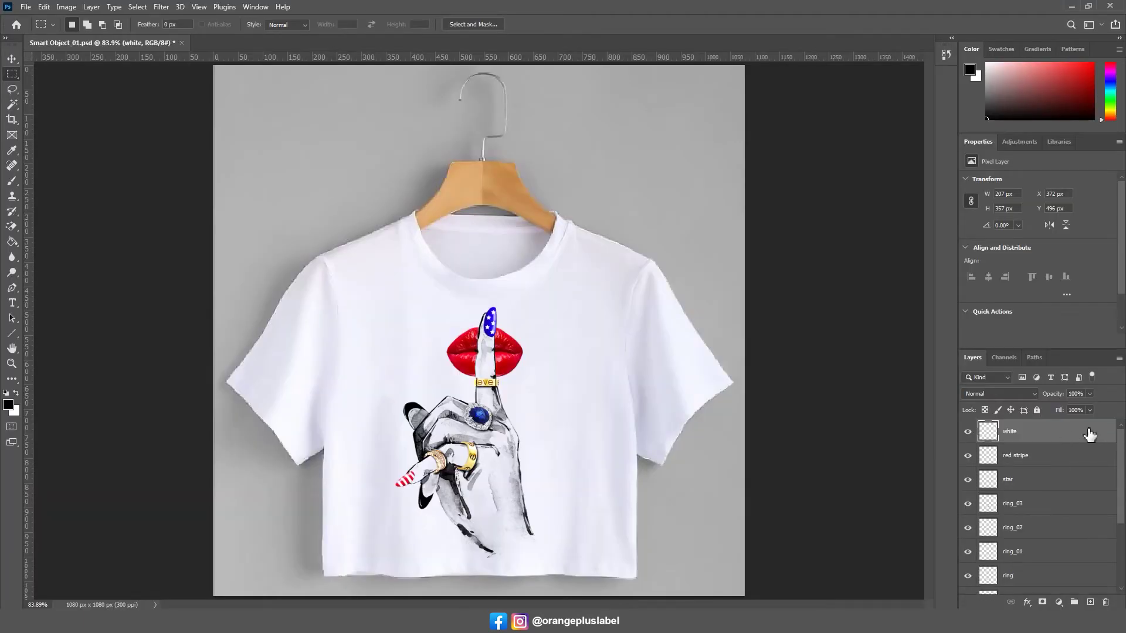
scroll(1074, 531, down, 5)
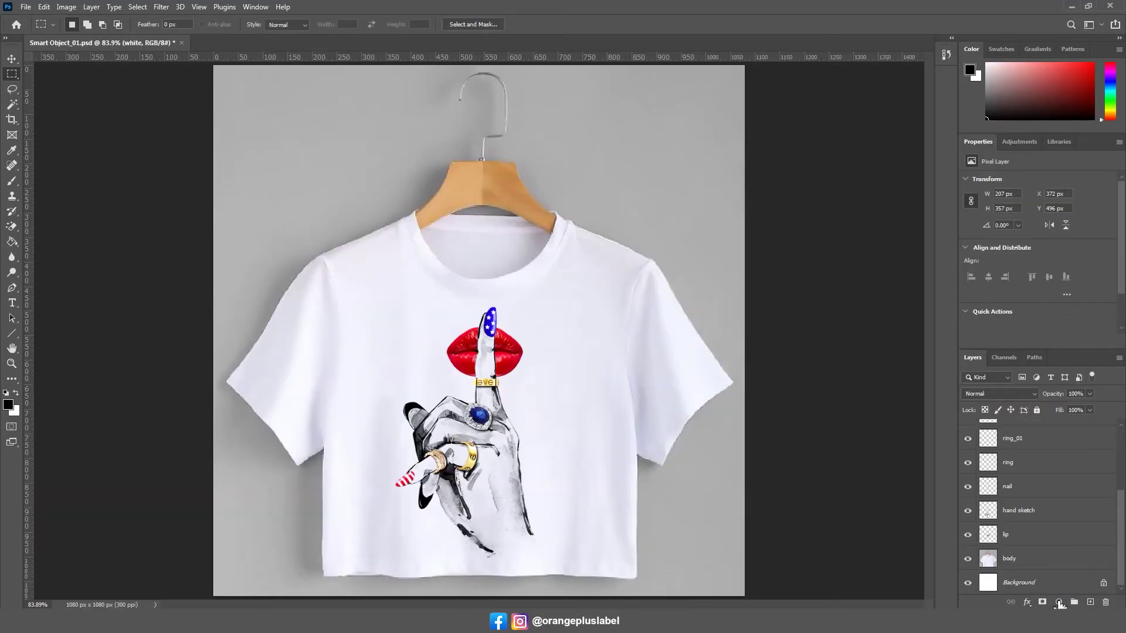
shift+click(1051, 536)
right_click(1050, 485)
click(998, 276)
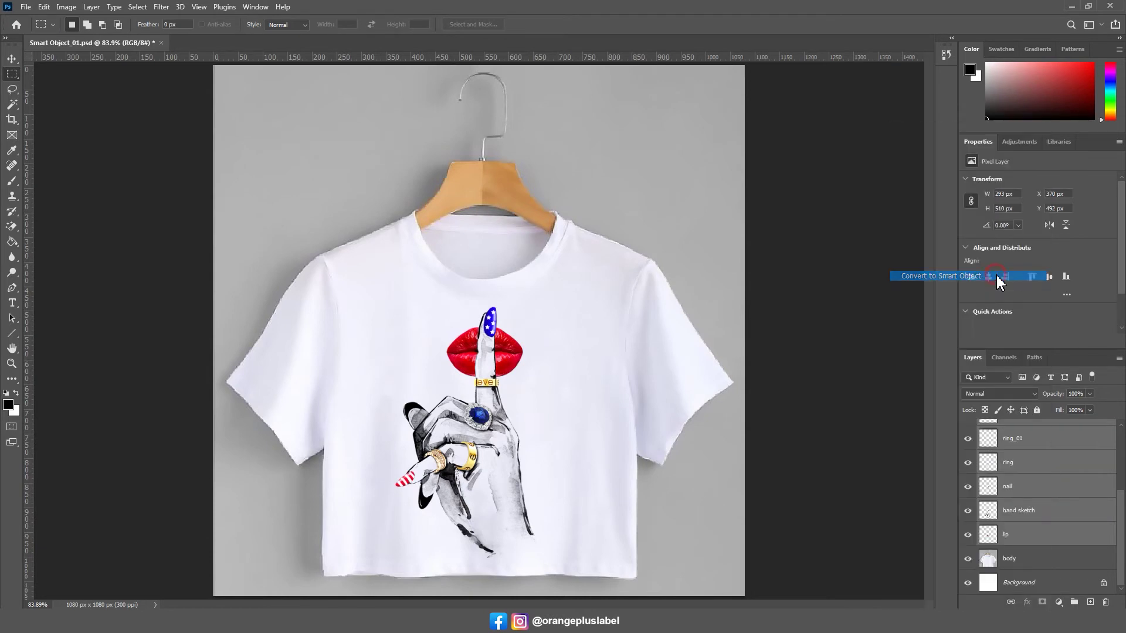
key(h)
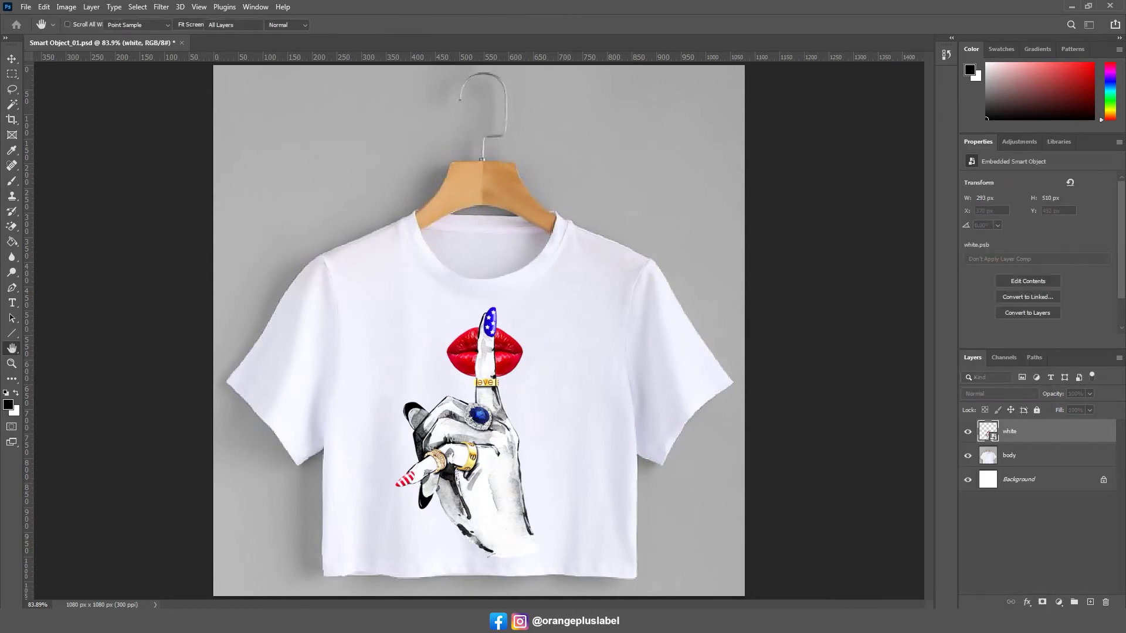
Inside the "white" Smart Object's contents, enlarge the blue gem ring to 150%, shift it slightly up-left, and save the contents
key(m)
double_click(988, 434)
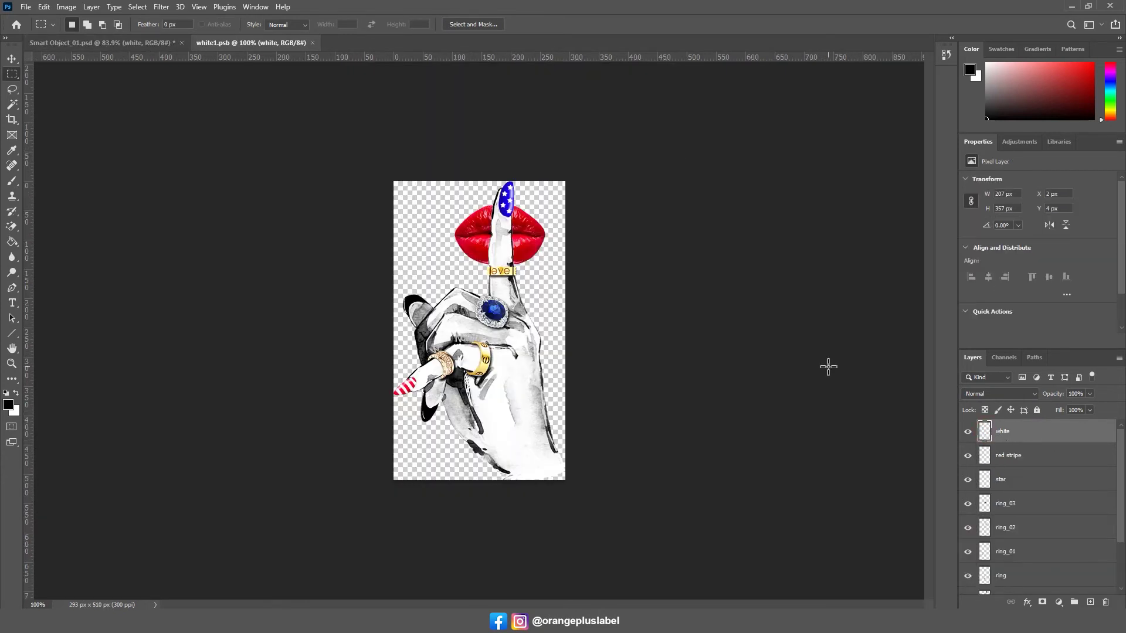
ctrl+click(493, 311)
key(ctrl+t)
mouse_move(511, 332)
mouse_down()
mouse_move(523, 342)
mouse_move(506, 319)
mouse_up()
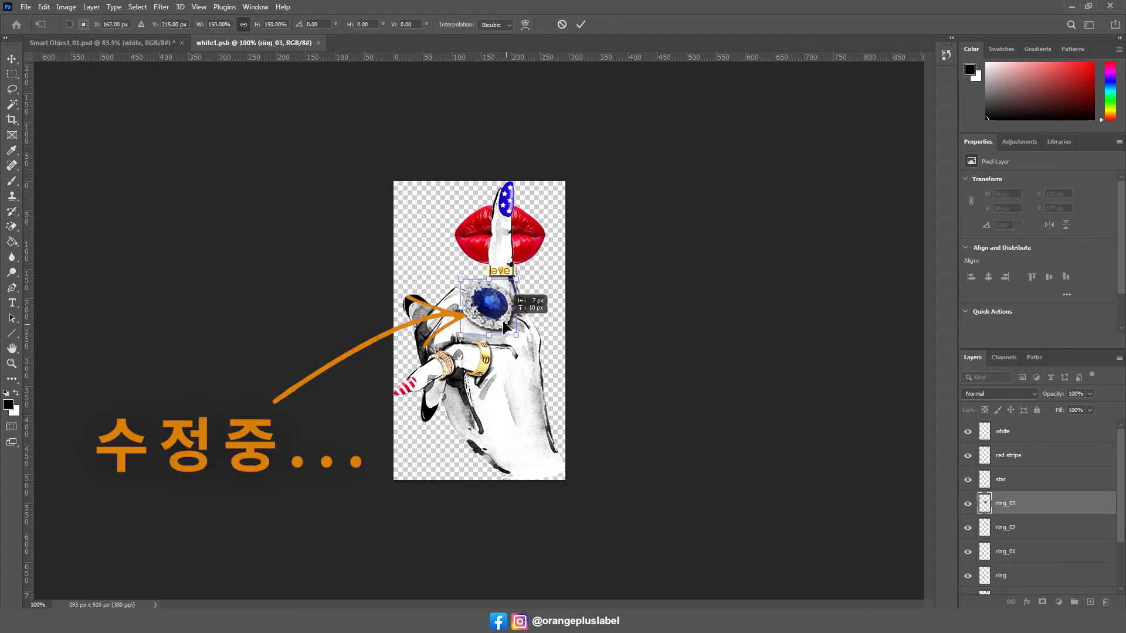
key(Return)
key(m)
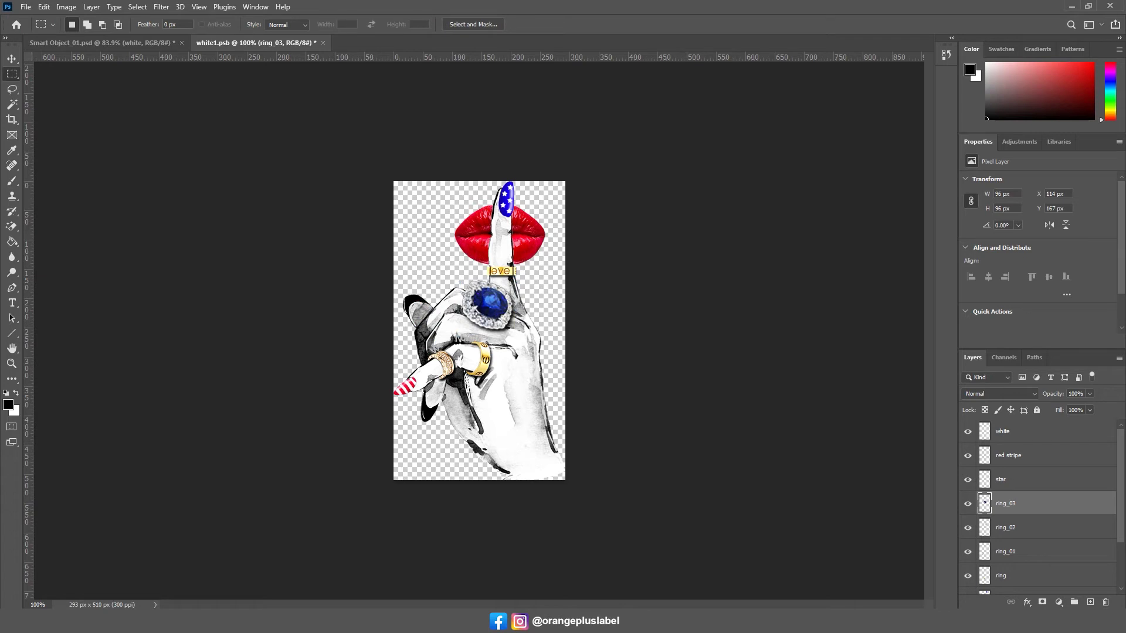
key(ctrl+s)
click(116, 44)
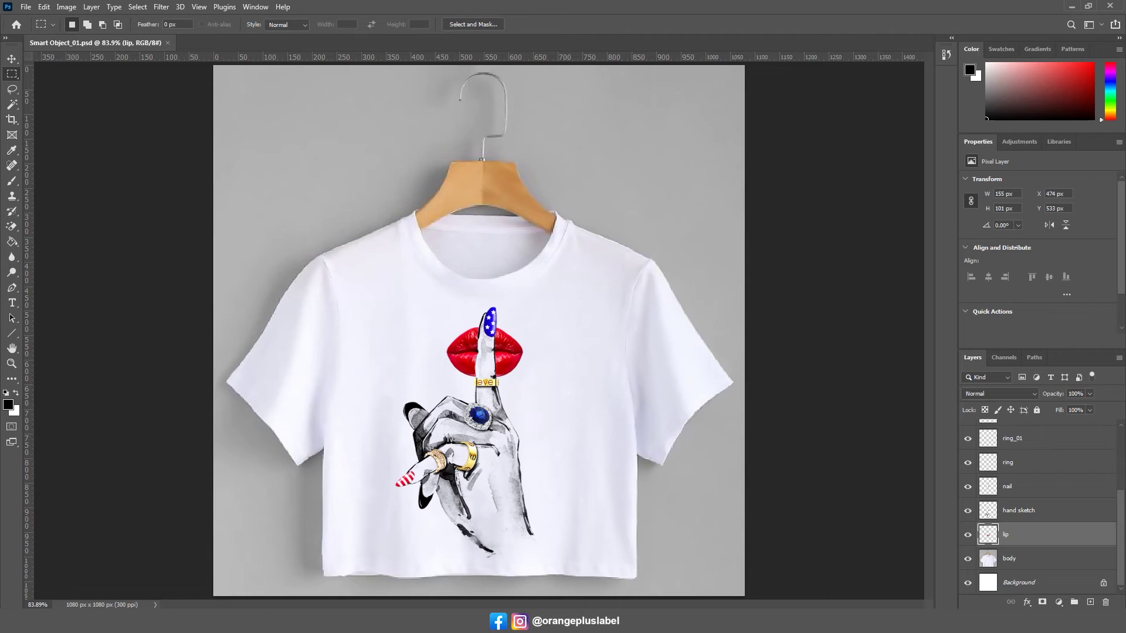
Recolour the ordinary "lip" pixel layer magenta by applying a Hue/Saturation adjustment with a hue of -43
click(66, 6)
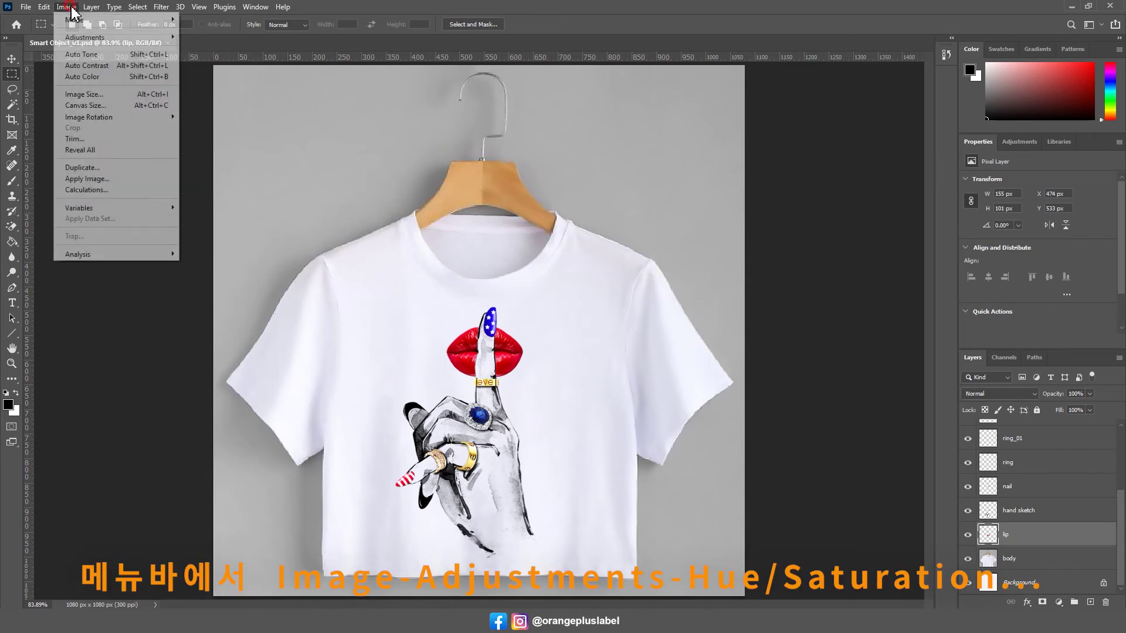
mouse_move(94, 42)
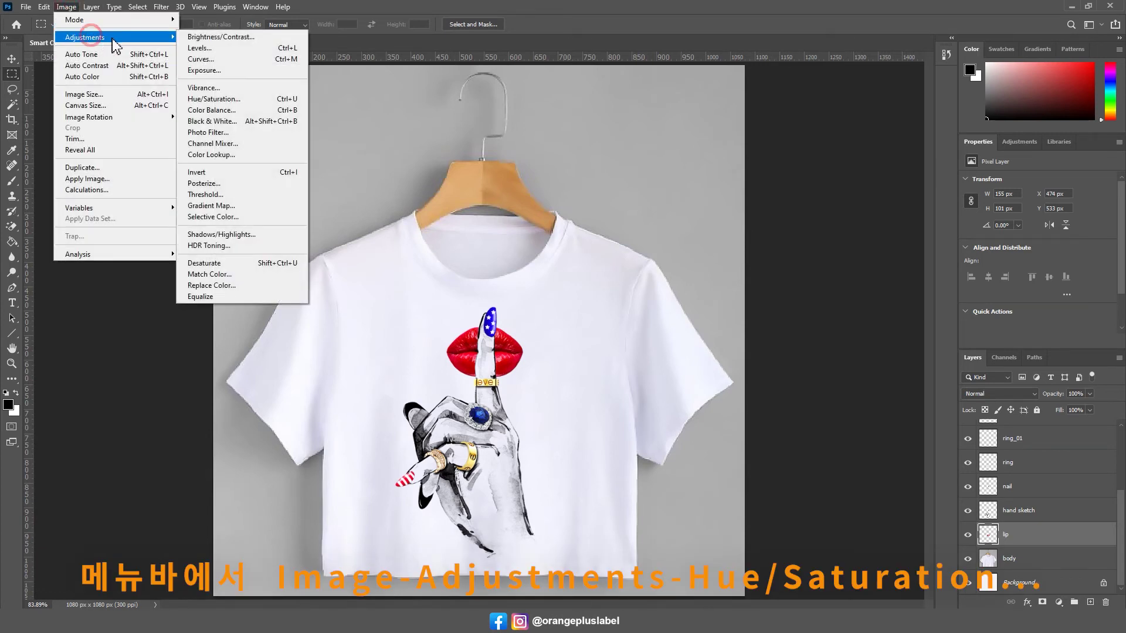
click(244, 99)
drag(719, 173, 696, 175)
drag(719, 204, 746, 204)
drag(696, 174, 694, 175)
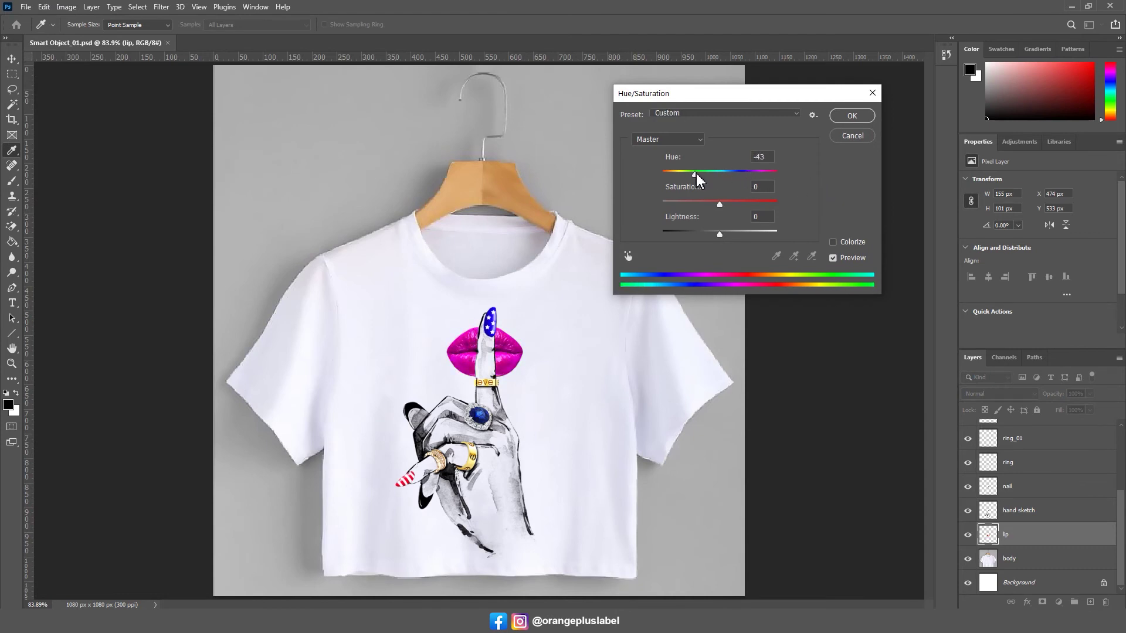
click(852, 116)
key(m)
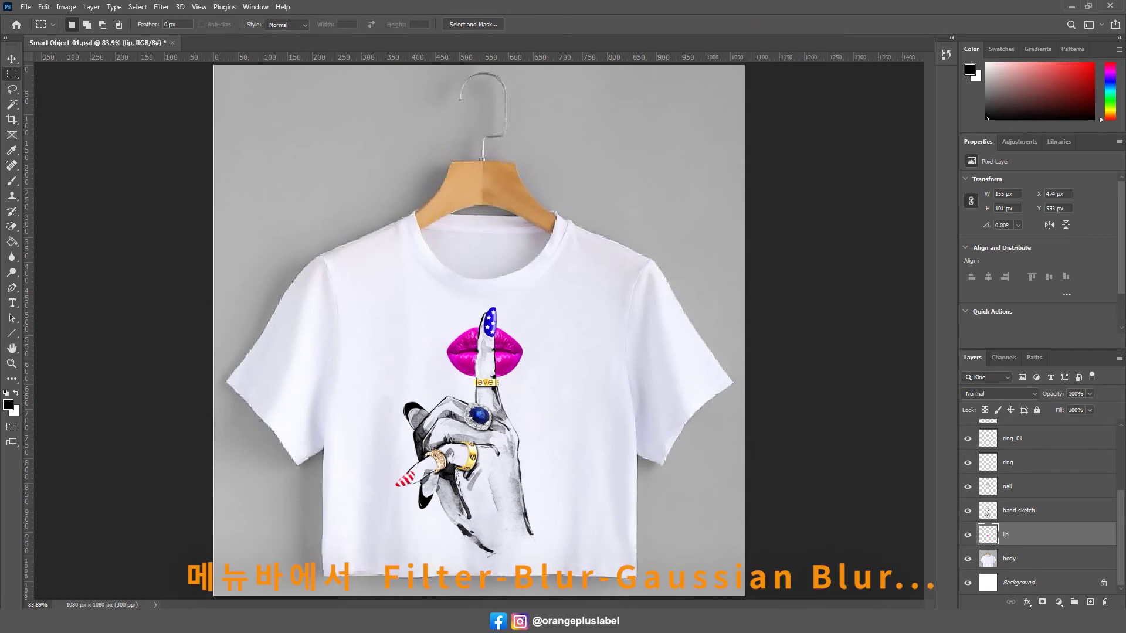
Apply a Gaussian Blur with a radius of 4.8 pixels directly to the "lip" pixel layer
click(161, 7)
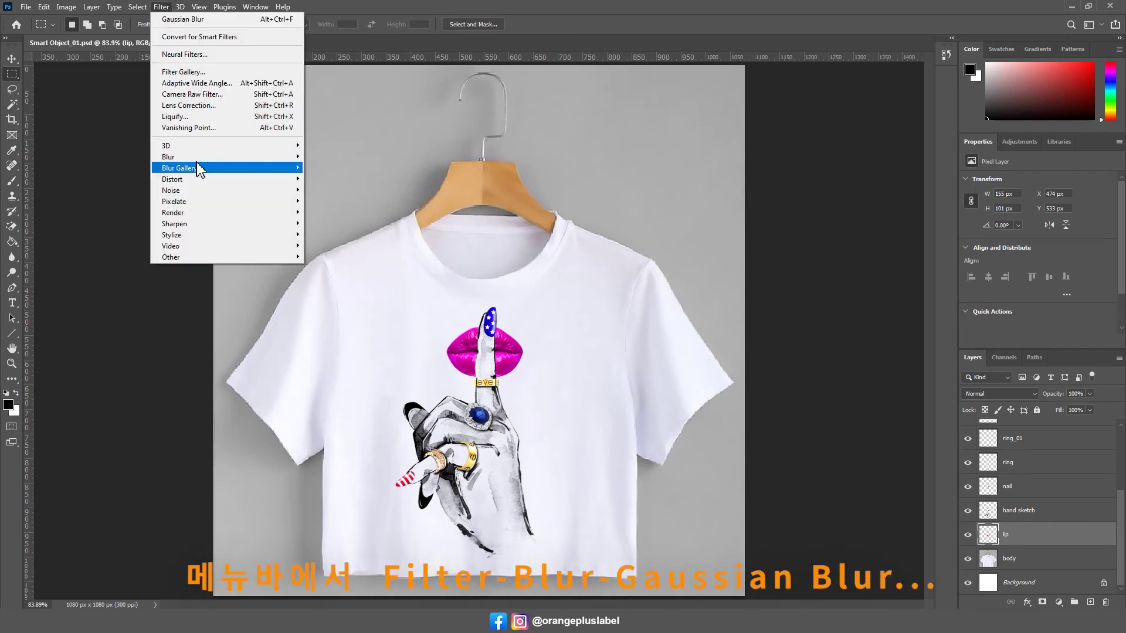
mouse_move(176, 157)
click(326, 201)
mouse_move(210, 380)
mouse_down()
mouse_move(252, 378)
mouse_move(216, 382)
mouse_up()
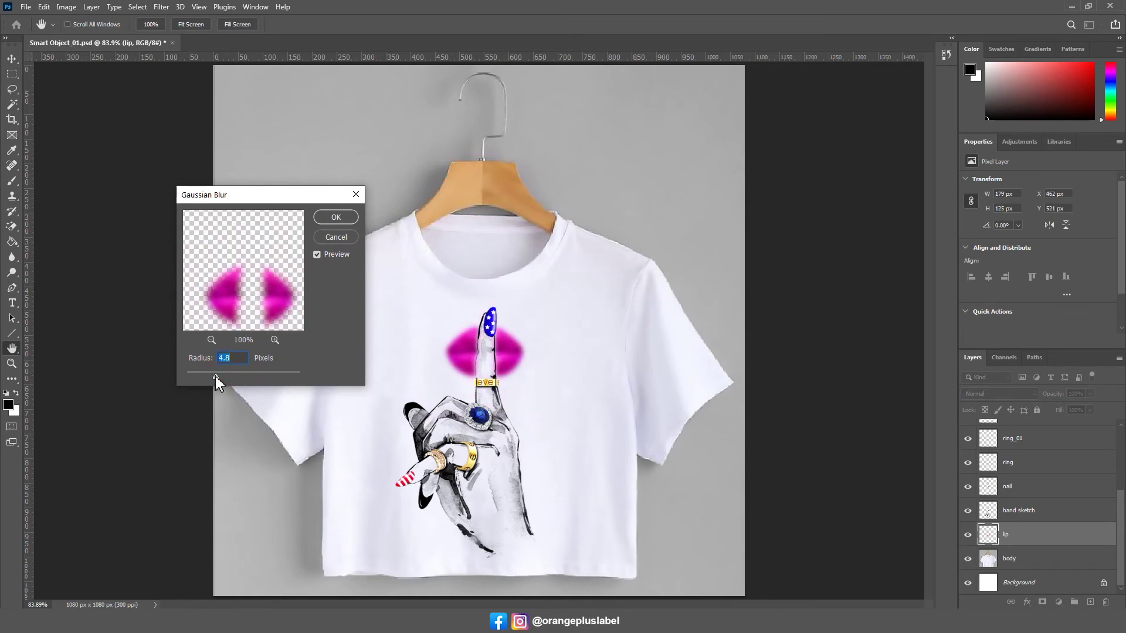
click(335, 218)
key(m)
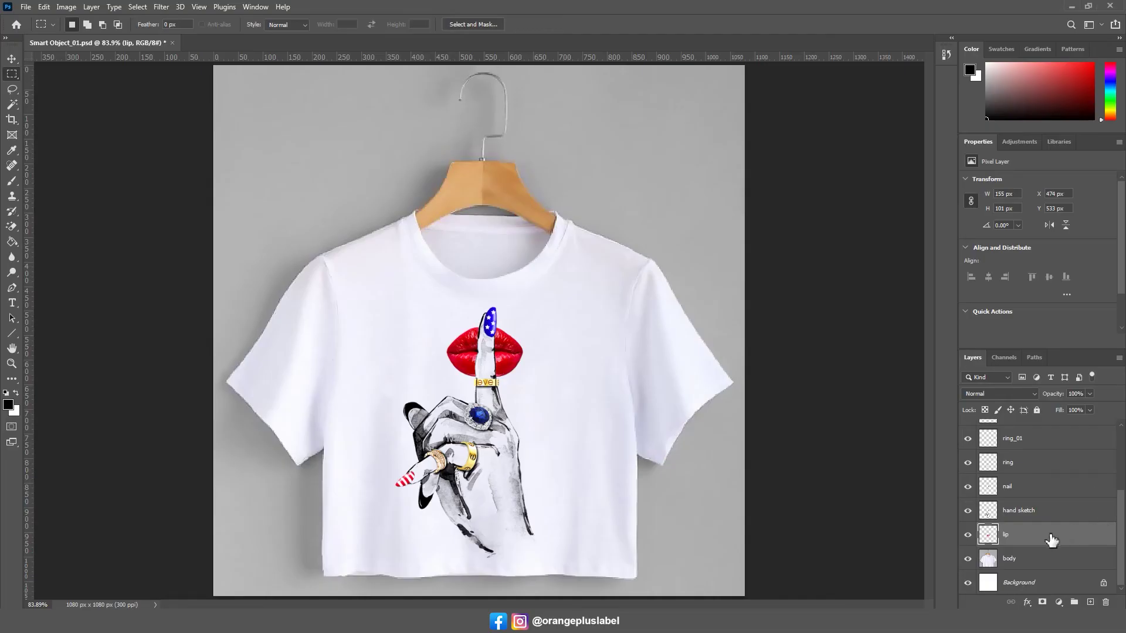
Convert the "lip" layer to a Smart Object and shift its colour to magenta with Hue/Saturation
right_click(1036, 539)
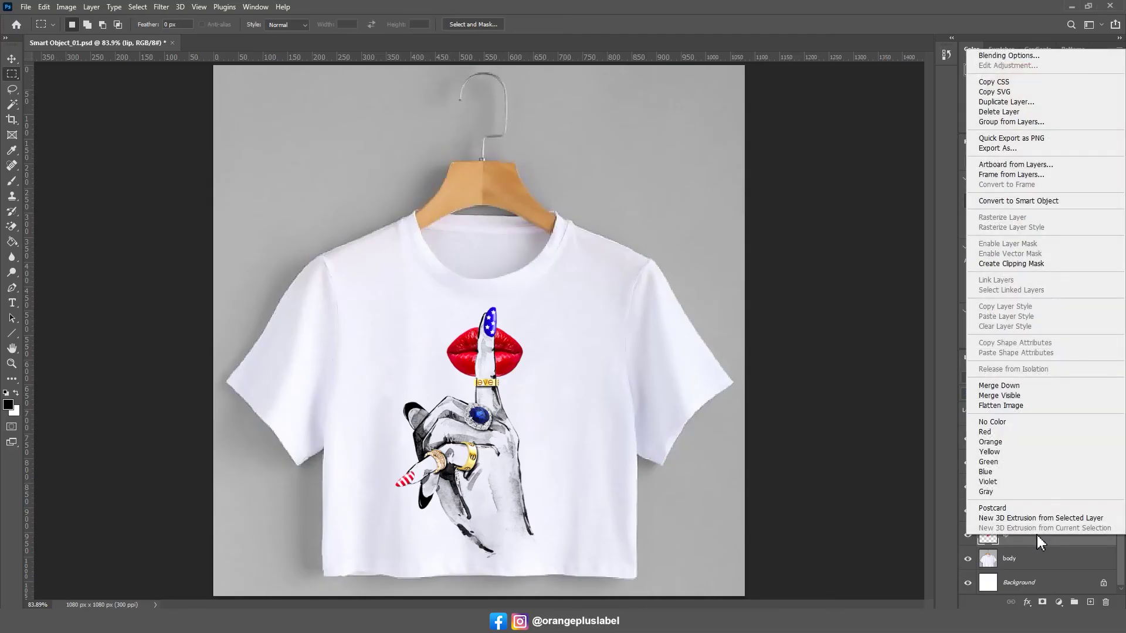
click(1070, 200)
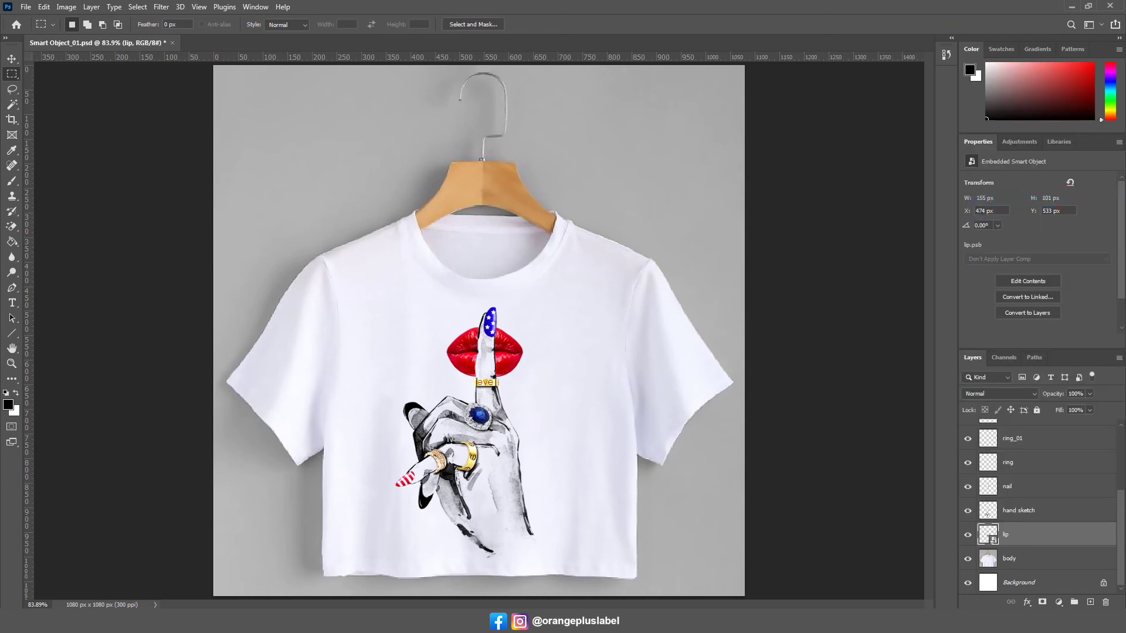
click(66, 7)
mouse_move(88, 34)
click(262, 96)
drag(629, 121, 849, 105)
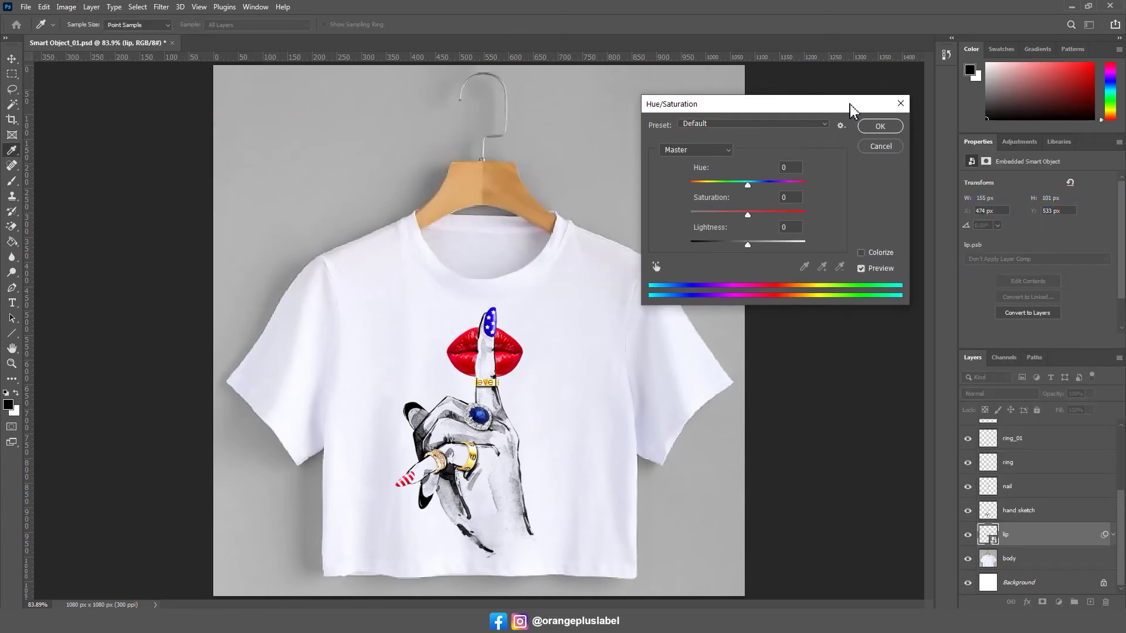
drag(749, 184, 727, 187)
click(881, 126)
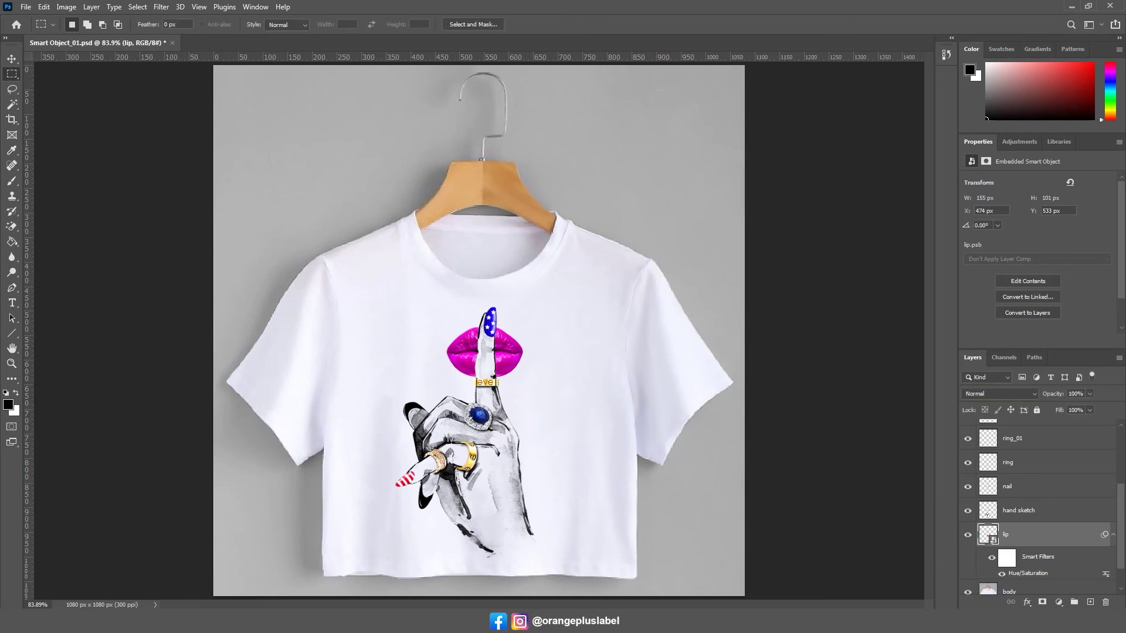
Add a Gaussian Blur to the "lip" Smart Object as a smart filter, accepting the preset radius
scroll(987, 515, down, 1)
click(162, 7)
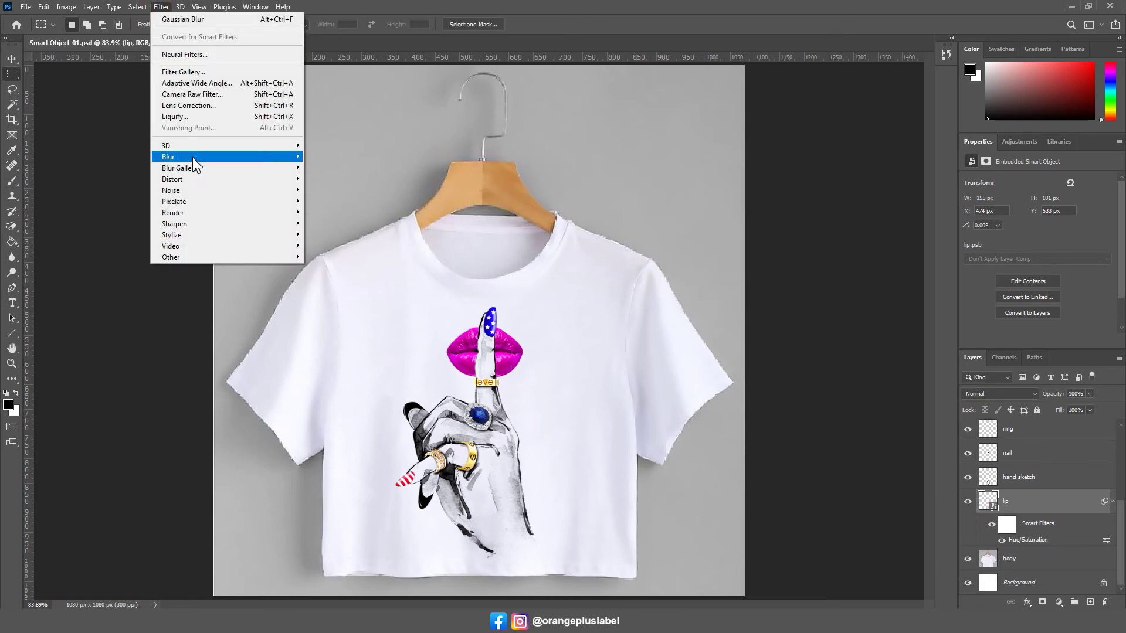
mouse_move(201, 166)
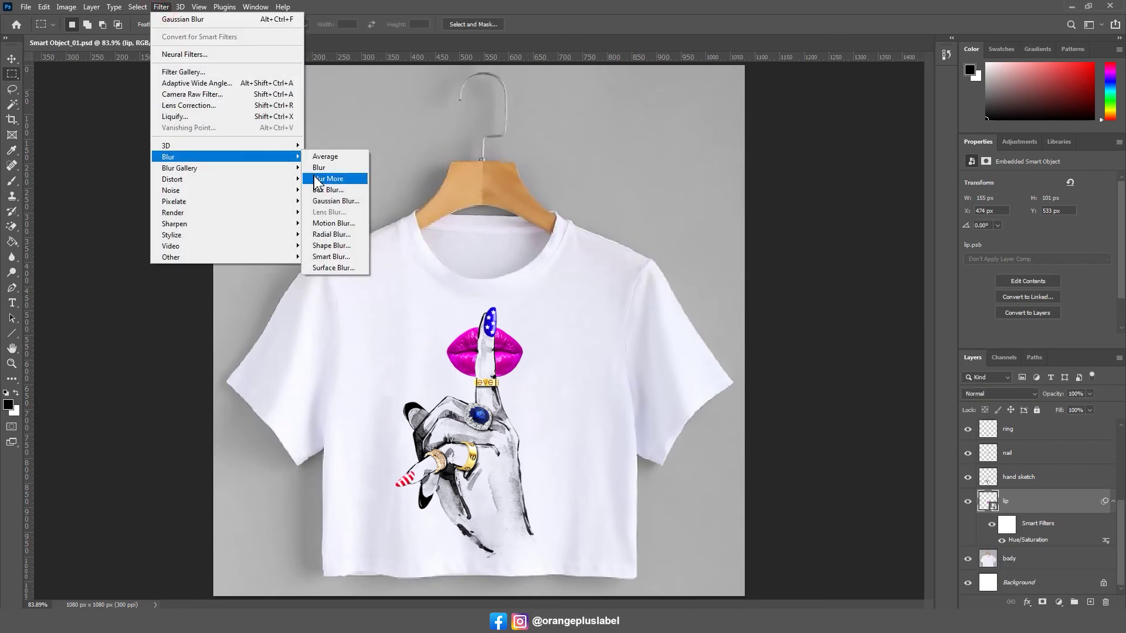
click(323, 201)
click(336, 217)
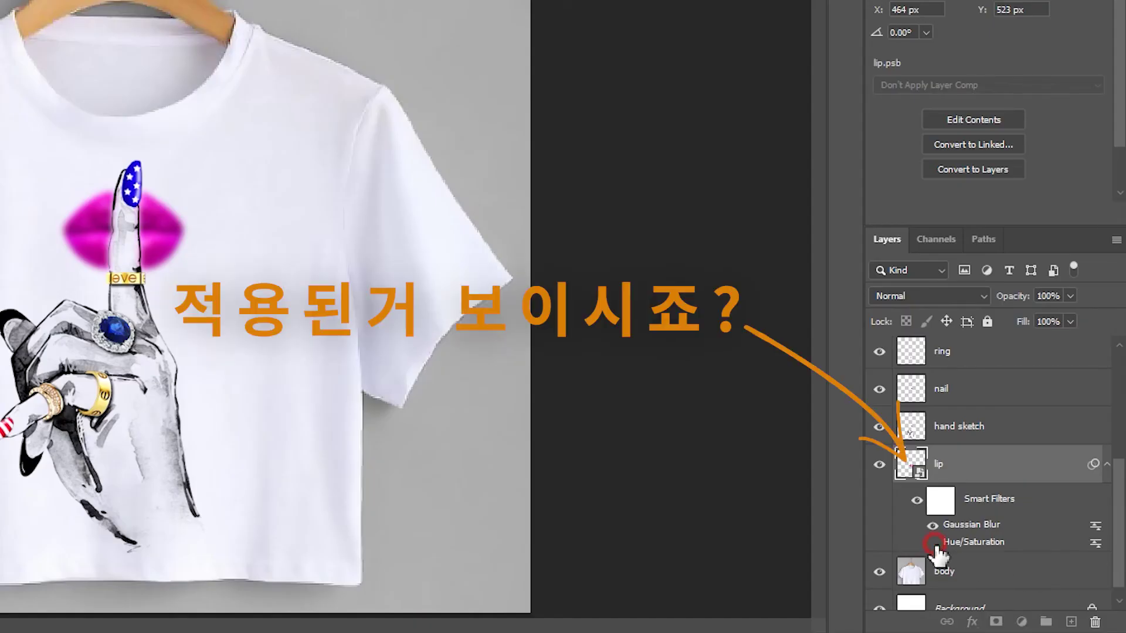
Compare the lips with Hue/Saturation, Gaussian Blur and the whole Smart Filters group each switched off and back on
click(1002, 551)
click(933, 543)
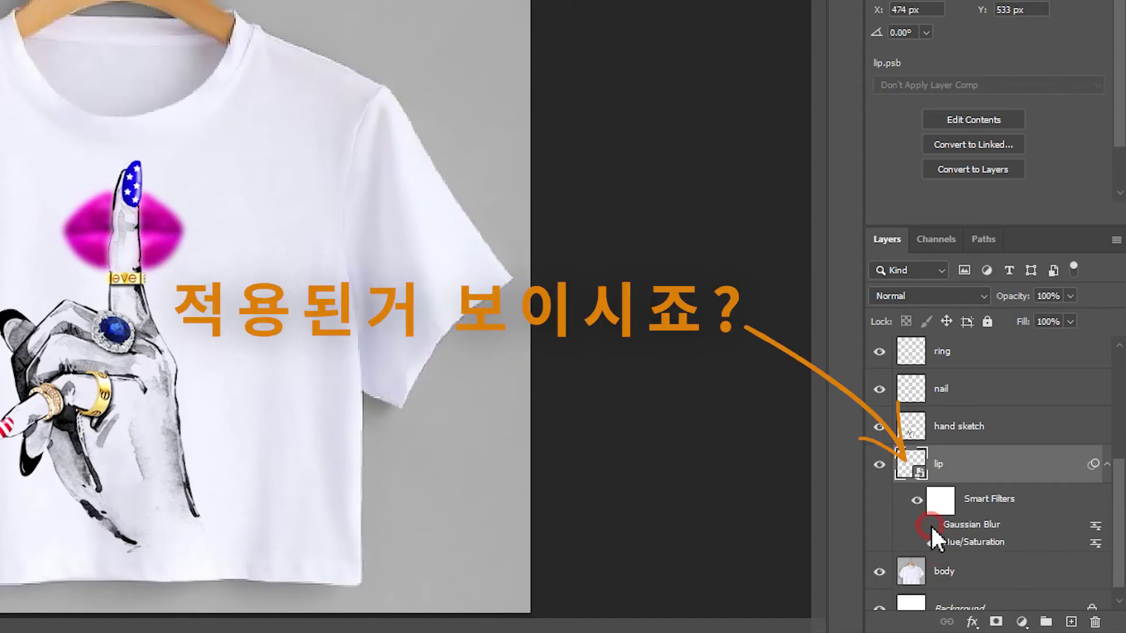
click(931, 526)
click(932, 525)
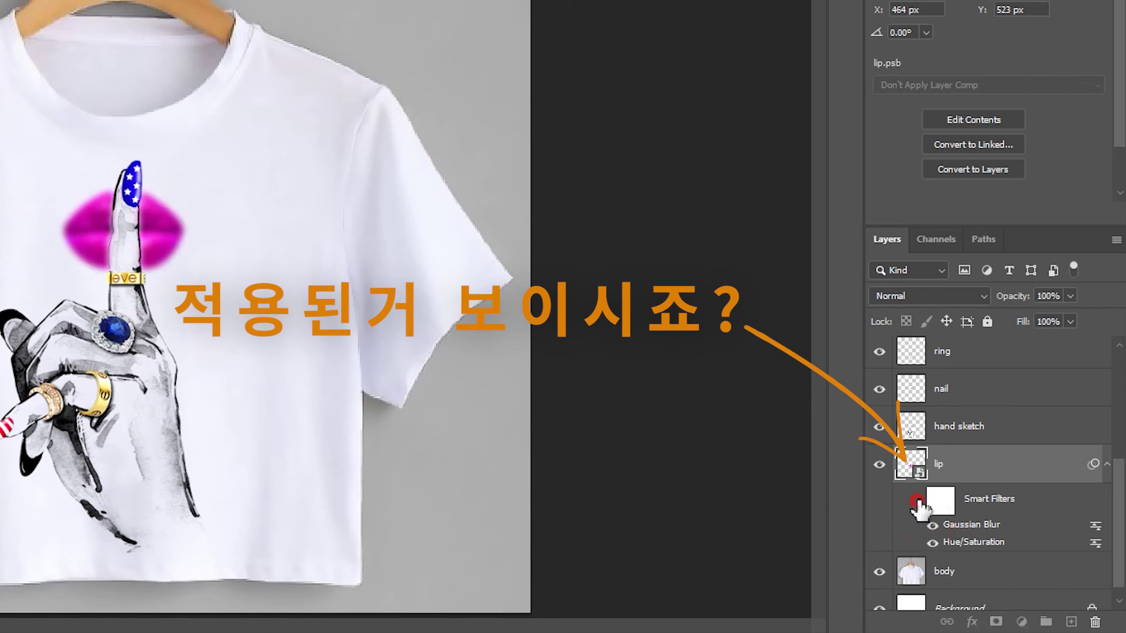
click(917, 500)
click(917, 500)
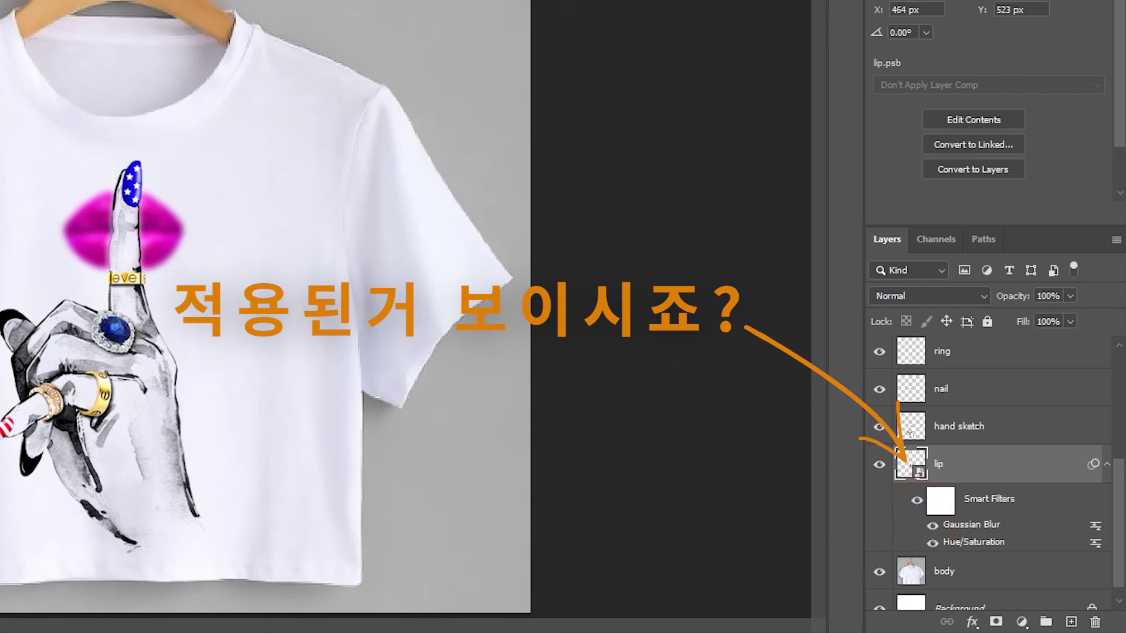